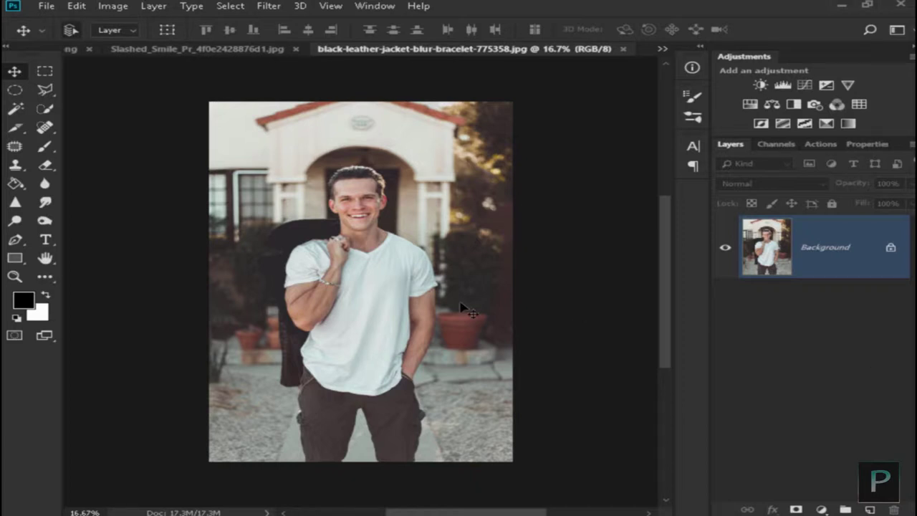
# Zoom into the portrait and cycle through the Joker wallpaper and scar reference images
pyautogui.hotkey('ctrl', '+')
pyautogui.hotkey('ctrl', '+')
pyautogui.hotkey('ctrl', '+')
pyautogui.moveTo(659, 282); pyautogui.dragTo(668, 247)
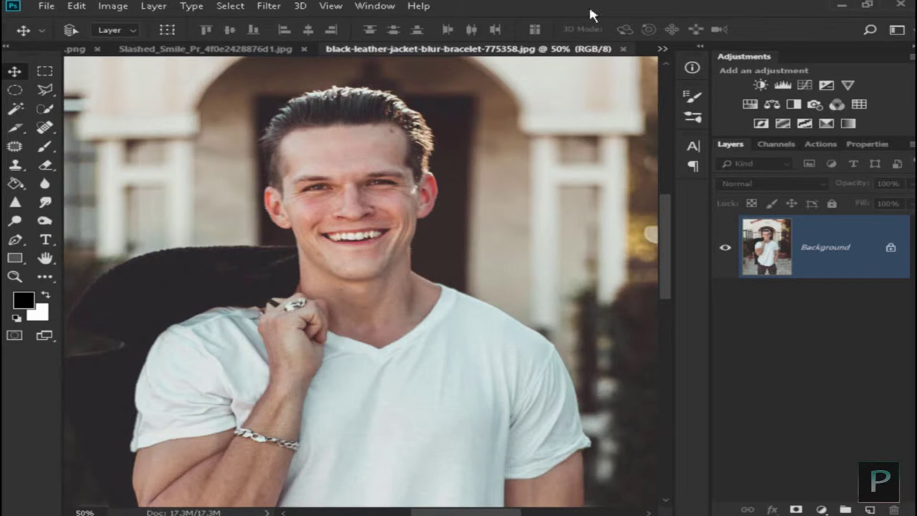
pyautogui.click(662, 50)
pyautogui.click(564, 47)
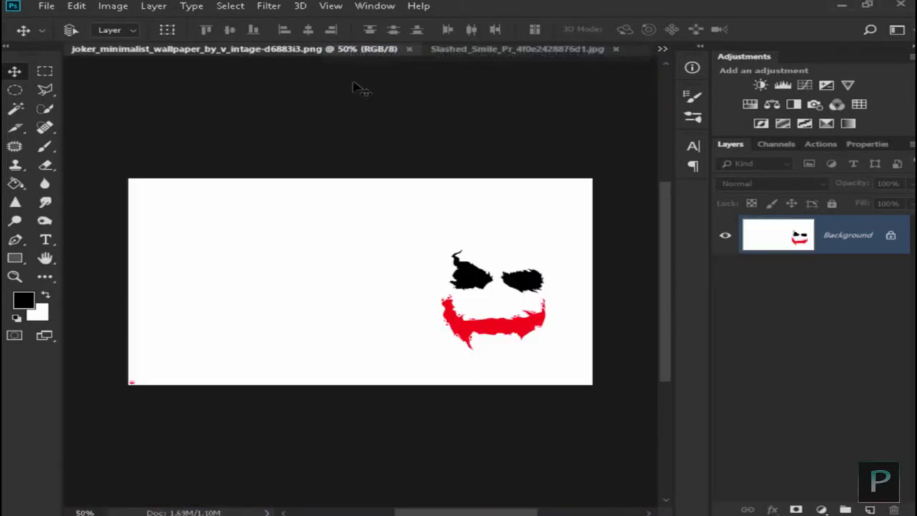
pyautogui.click(660, 49)
pyautogui.click(523, 70)
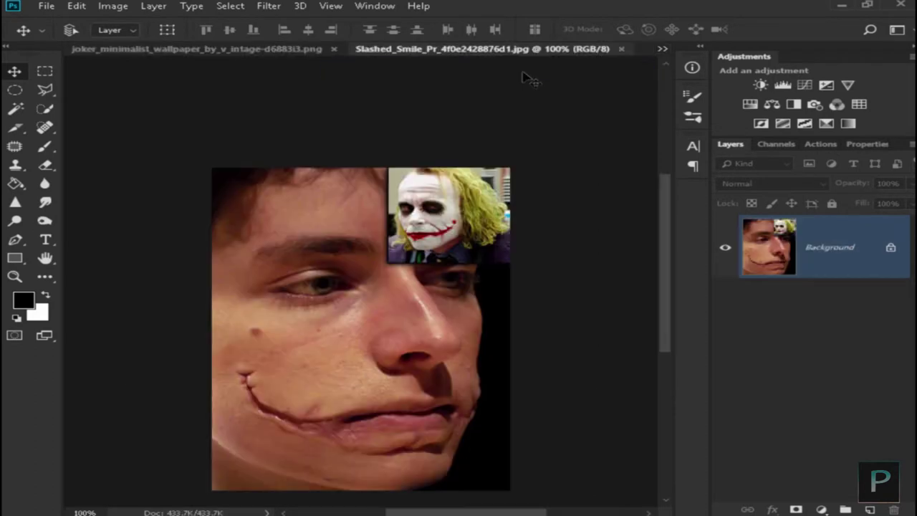
pyautogui.click(662, 48)
pyautogui.click(544, 86)
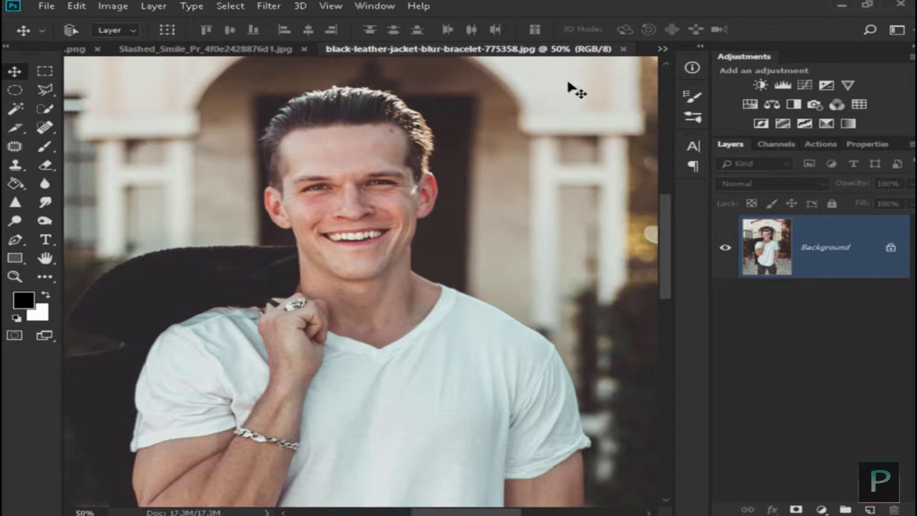
# View the portrait at 100%, then bring up the Slashed_Smile scar photo
pyautogui.hotkey('ctrl', '+')
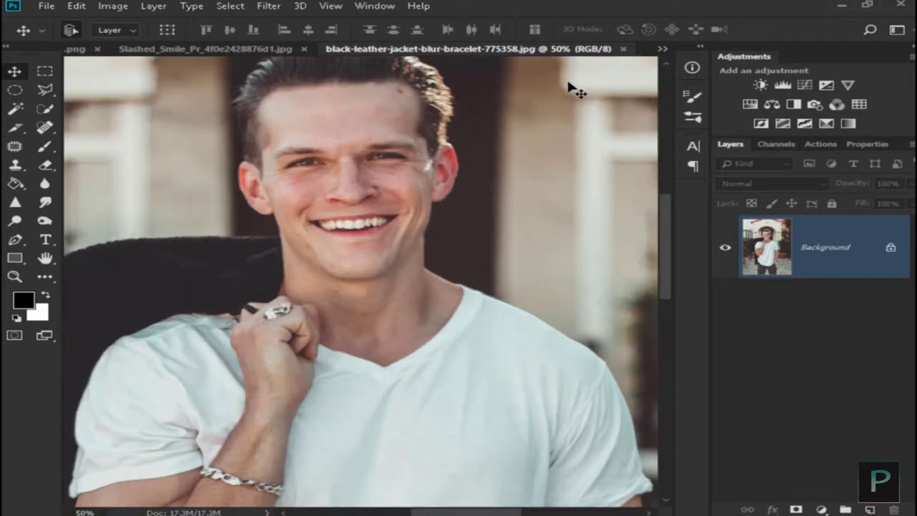
pyautogui.hotkey('ctrl', '+')
pyautogui.moveTo(666, 257); pyautogui.dragTo(666, 236)
pyautogui.click(244, 58)
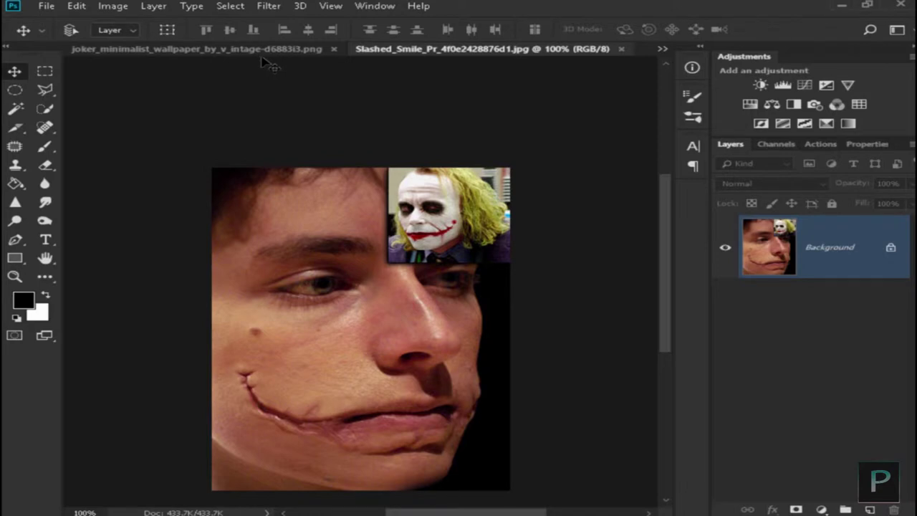
# Pick the Polygonal Lasso and start tracing points along the scar's upper edge
pyautogui.click(48, 90)
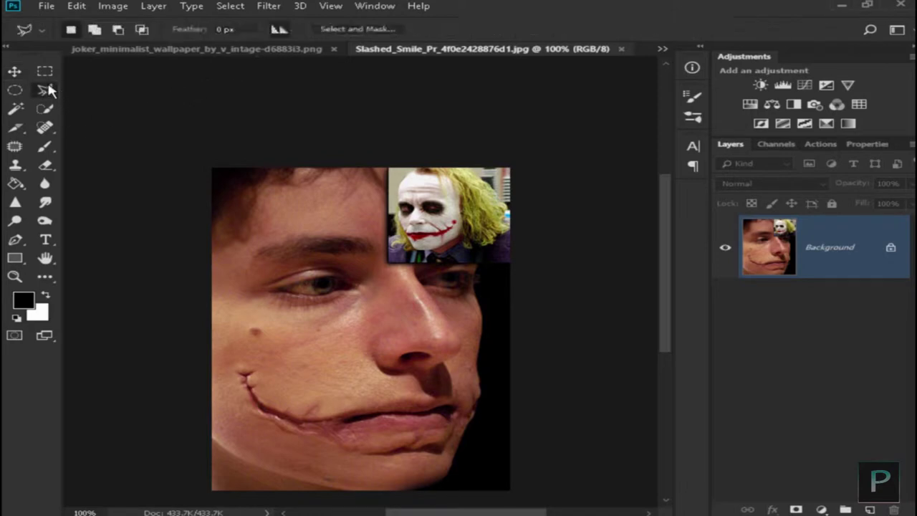
pyautogui.rightClick(47, 90)
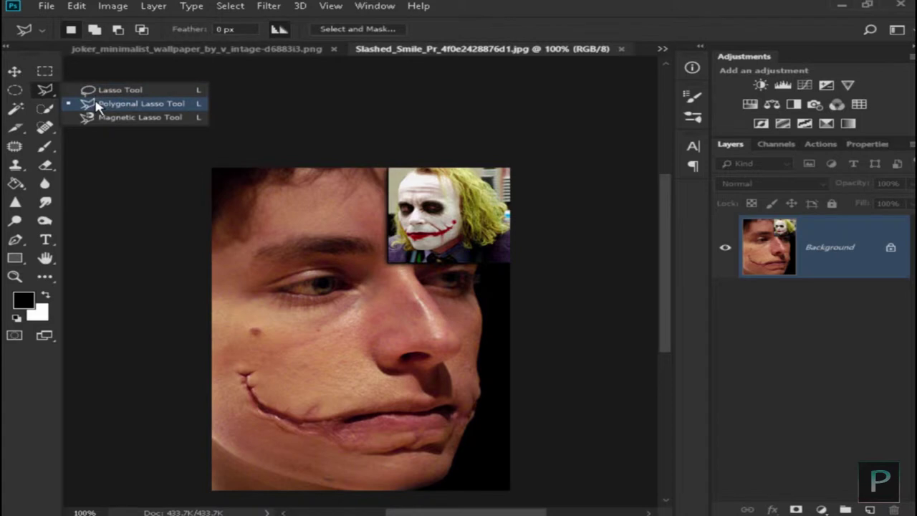
pyautogui.click(97, 105)
pyautogui.click(247, 360)
pyautogui.click(263, 370)
pyautogui.click(279, 386)
pyautogui.click(297, 396)
# Close the outline around the scar and drag the selected pixels away with Move
pyautogui.click(321, 399)
pyautogui.click(371, 433)
pyautogui.click(349, 457)
pyautogui.click(249, 424)
pyautogui.click(230, 405)
pyautogui.click(247, 366)
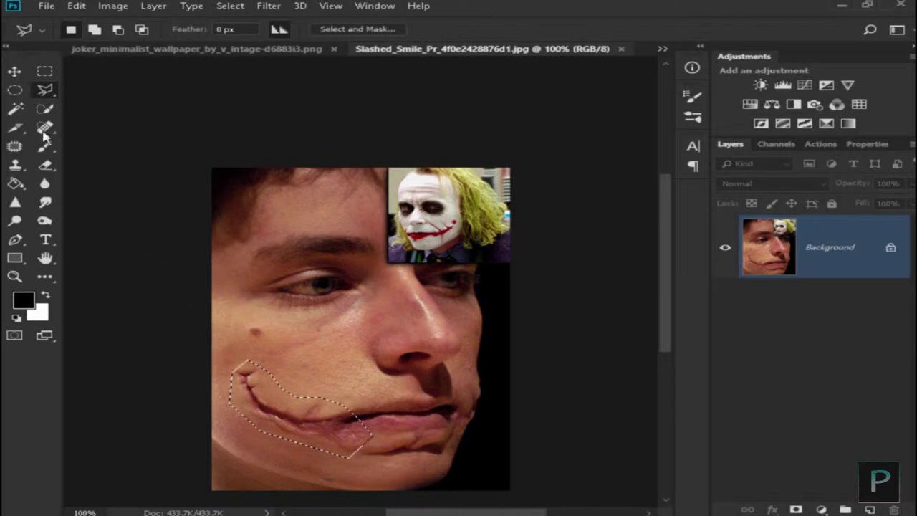
pyautogui.click(15, 74)
pyautogui.moveTo(290, 430); pyautogui.dragTo(599, 62)
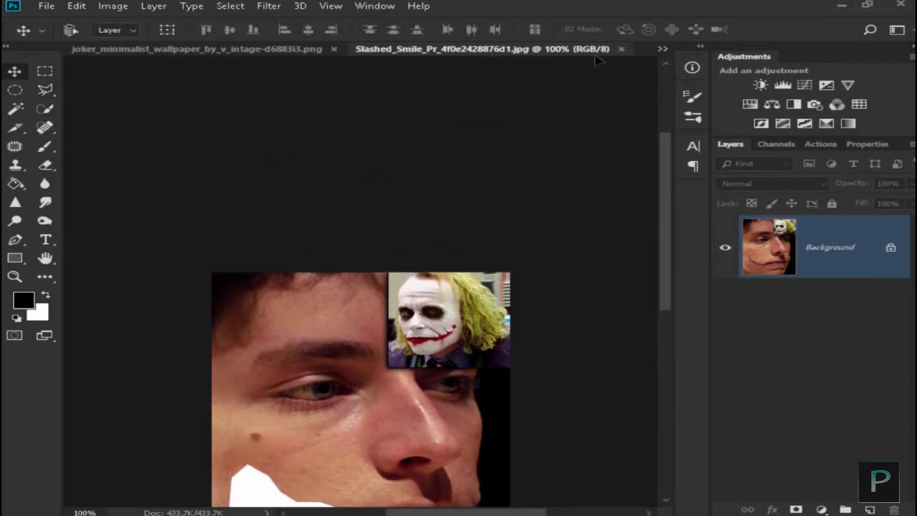
# Drag the scar onto the portrait's left cheek as Layer 1 and close the scar photo unsaved
pyautogui.moveTo(663, 52); pyautogui.dragTo(422, 419)
pyautogui.moveTo(491, 49); pyautogui.dragTo(630, 142)
pyautogui.moveTo(617, 221); pyautogui.dragTo(263, 322)
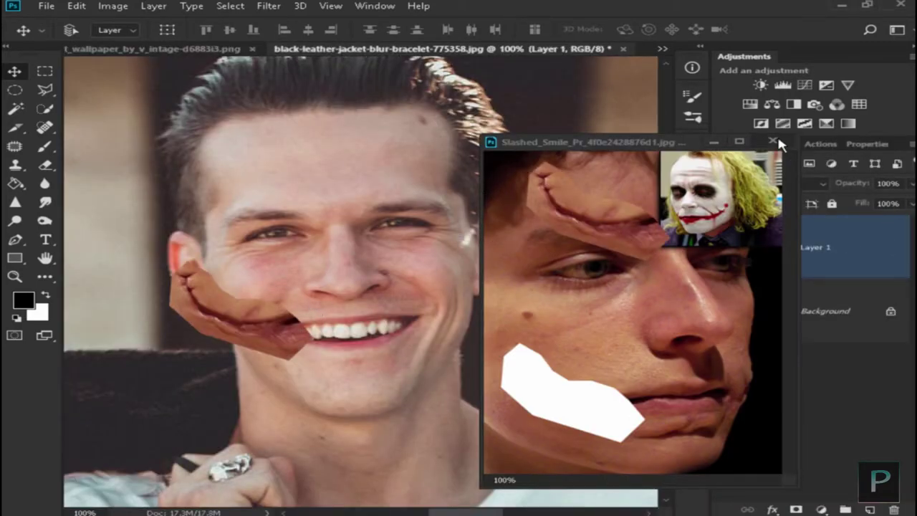
pyautogui.click(772, 141)
pyautogui.click(455, 234)
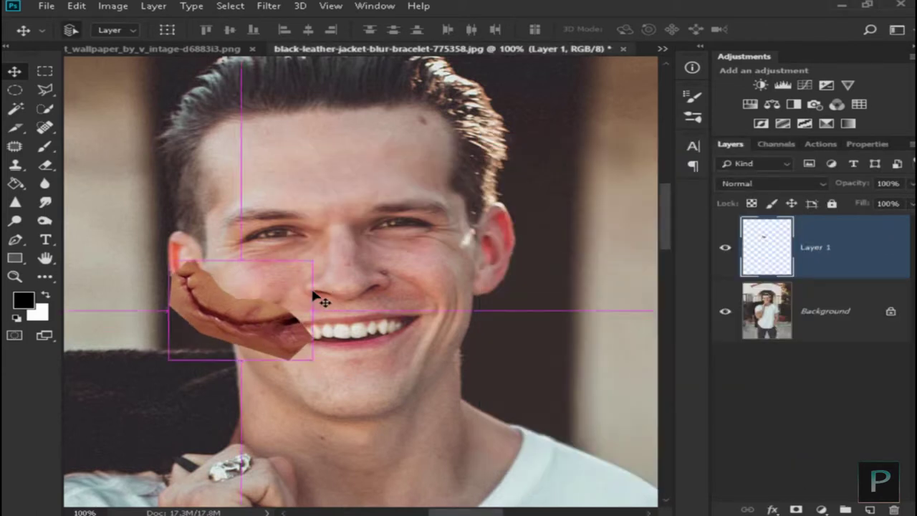
# Scale the scar down onto the left mouth corner, then Alt-drag a copy to the right corner
pyautogui.hotkey('ctrl', 't')
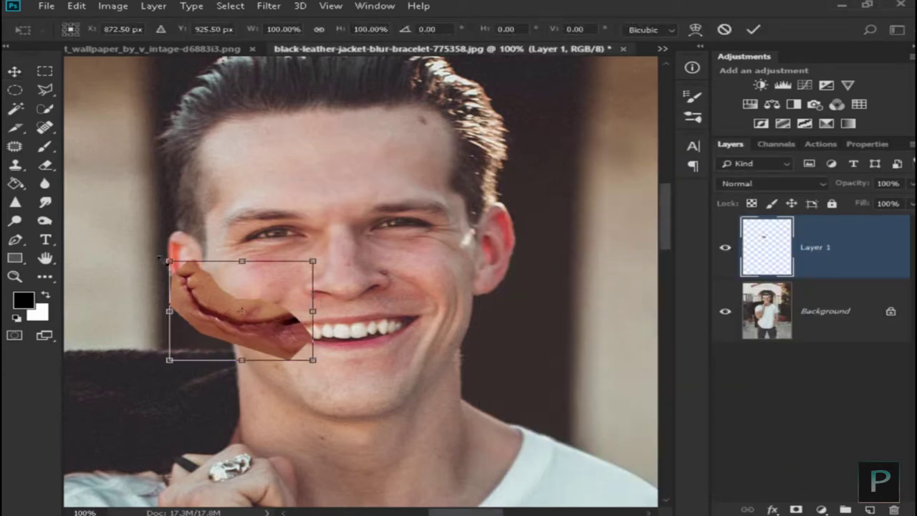
pyautogui.moveTo(170, 261); pyautogui.dragTo(210, 296)
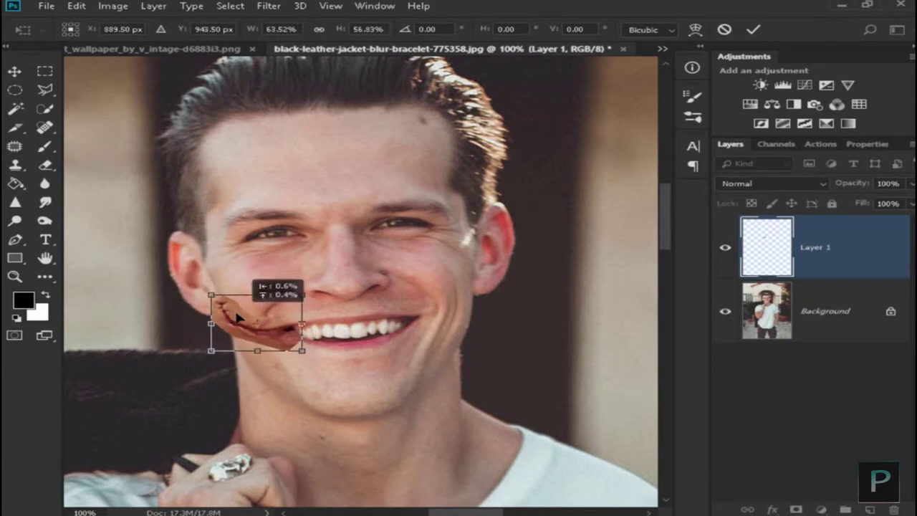
pyautogui.moveTo(301, 349)
pyautogui.mouseDown()
pyautogui.moveTo(290, 328)
pyautogui.moveTo(291, 348)
pyautogui.mouseUp()
pyautogui.moveTo(218, 323); pyautogui.dragTo(229, 324)
pyautogui.moveTo(292, 296); pyautogui.dragTo(288, 302)
pyautogui.moveTo(249, 326); pyautogui.dragTo(251, 325)
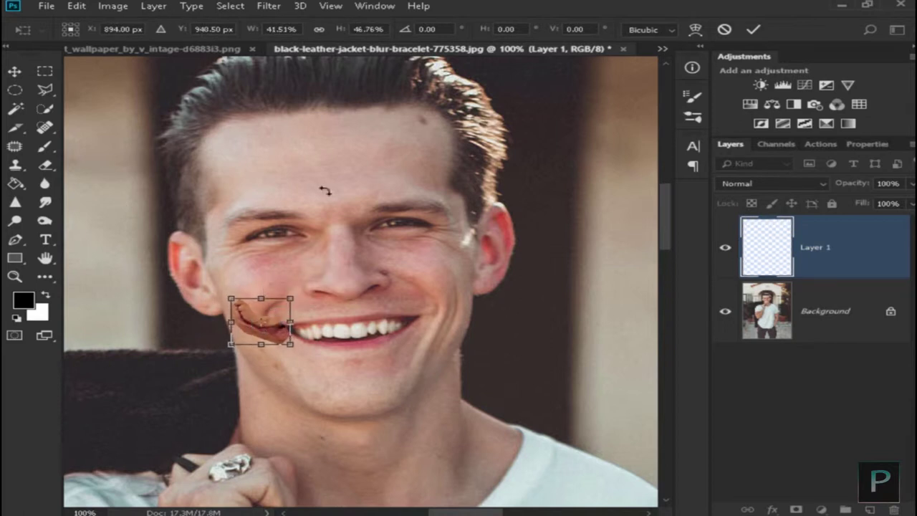
pyautogui.click(753, 30)
pyautogui.moveTo(297, 305); pyautogui.dragTo(445, 335)
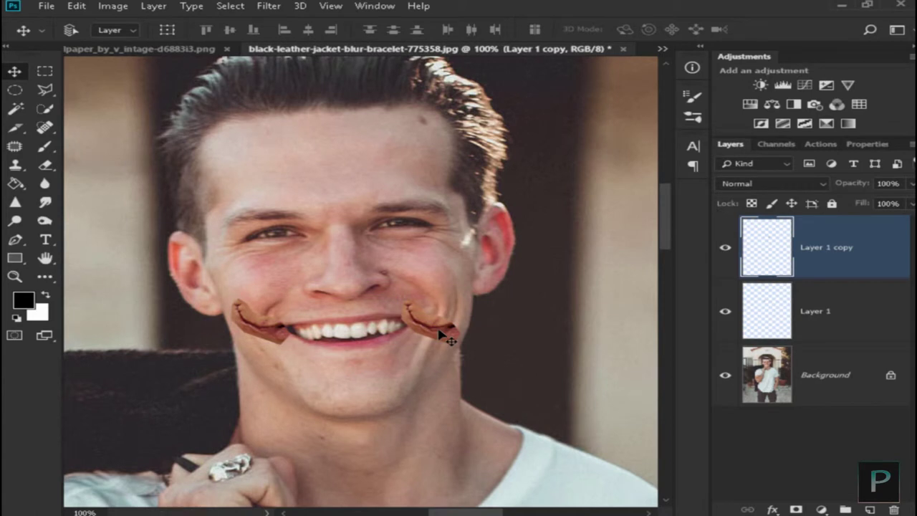
# Flip the copied scar horizontally, seat it at the right corner, and duplicate the Background layer
pyautogui.hotkey('ctrl', 't')
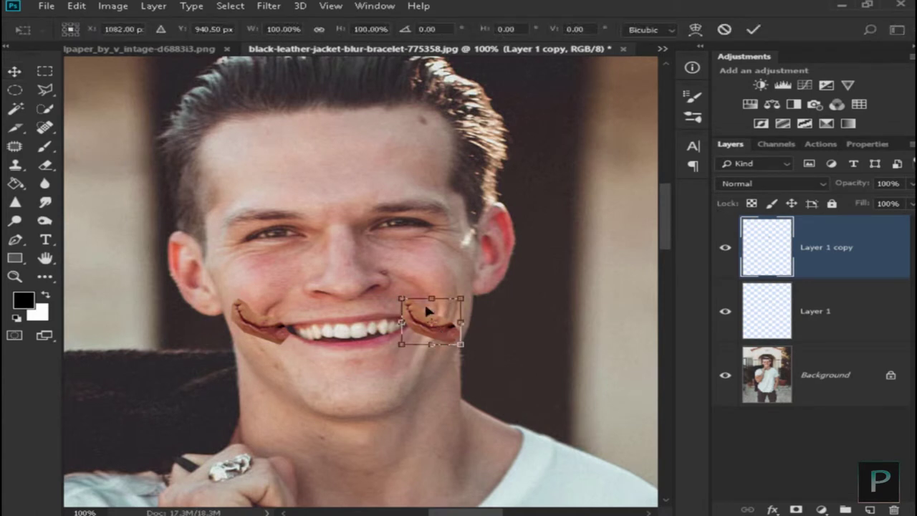
pyautogui.rightClick(445, 315)
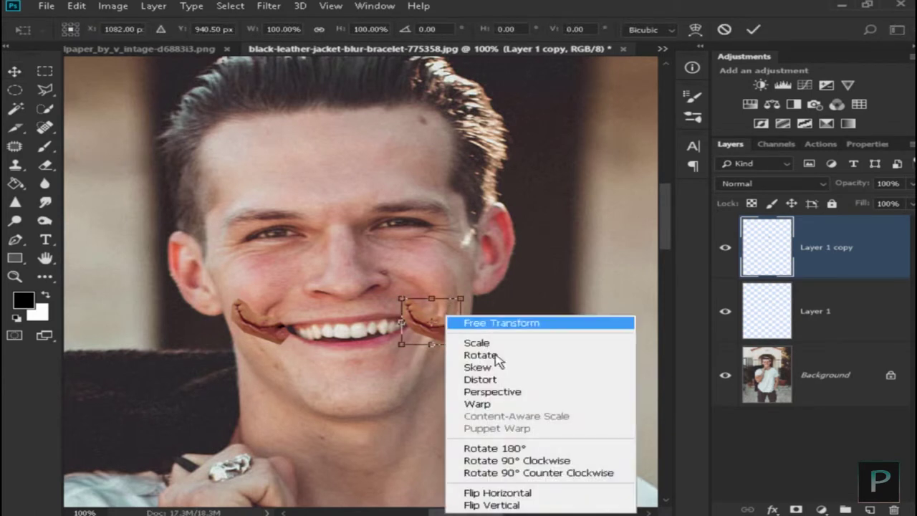
pyautogui.click(513, 493)
pyautogui.moveTo(453, 325)
pyautogui.mouseDown()
pyautogui.moveTo(459, 309)
pyautogui.moveTo(458, 318)
pyautogui.mouseUp()
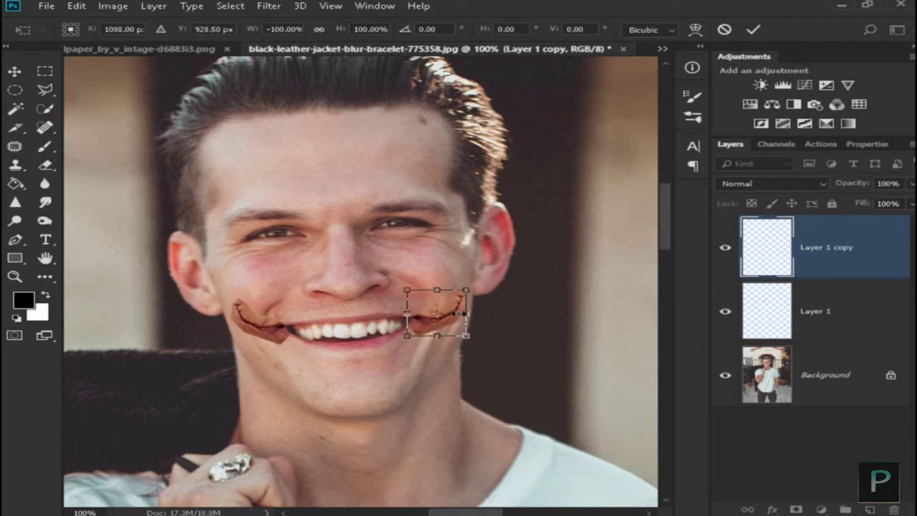
pyautogui.moveTo(455, 311); pyautogui.dragTo(455, 318)
pyautogui.click(752, 31)
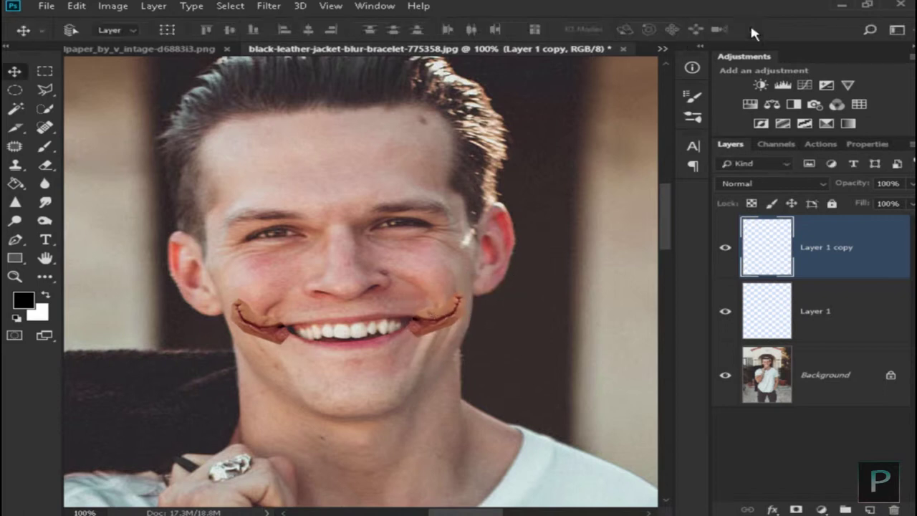
pyautogui.moveTo(823, 376); pyautogui.dragTo(869, 510)
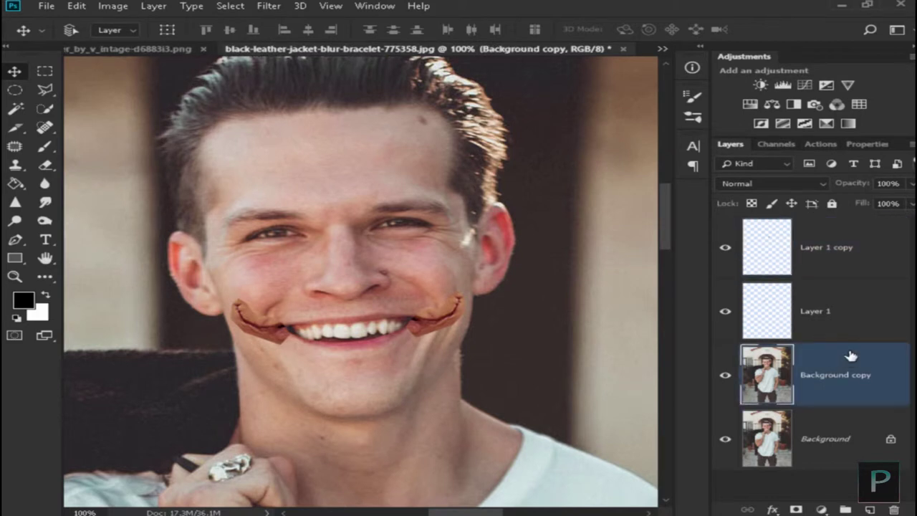
# Load the right scar's outline as a selection on Background copy and invert it
pyautogui.click(865, 254)
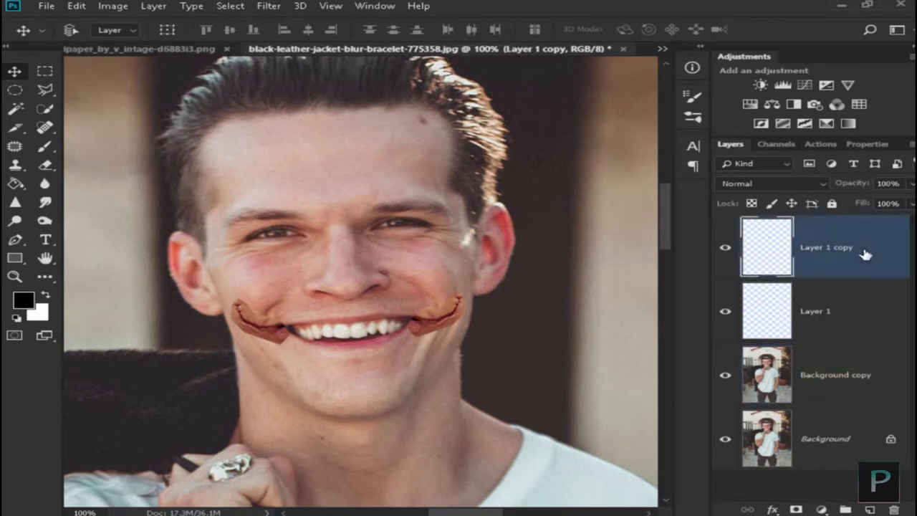
pyautogui.keyDown('ctrl'); pyautogui.click(758, 251); pyautogui.keyUp('ctrl')
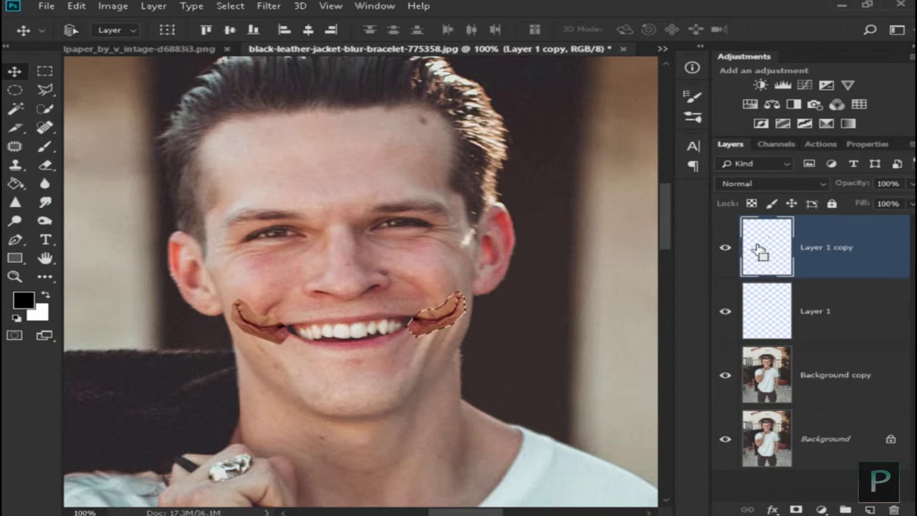
pyautogui.click(863, 373)
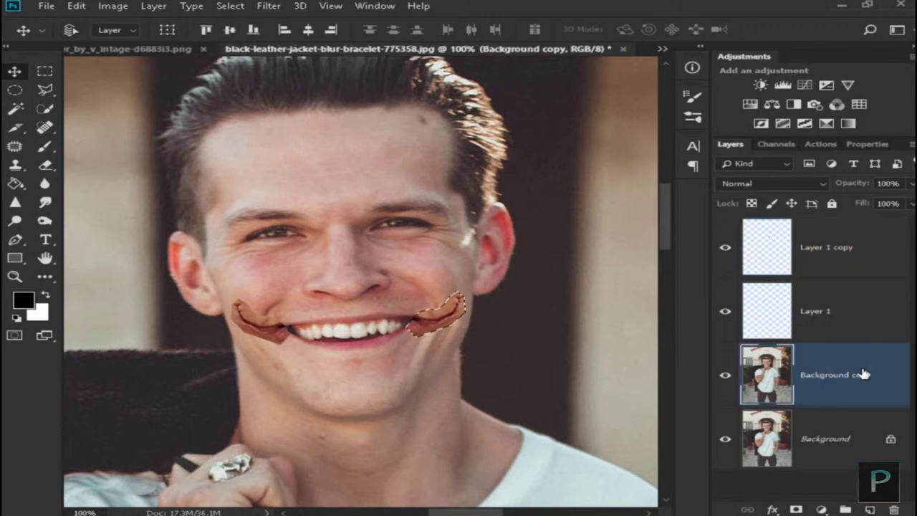
pyautogui.click(230, 6)
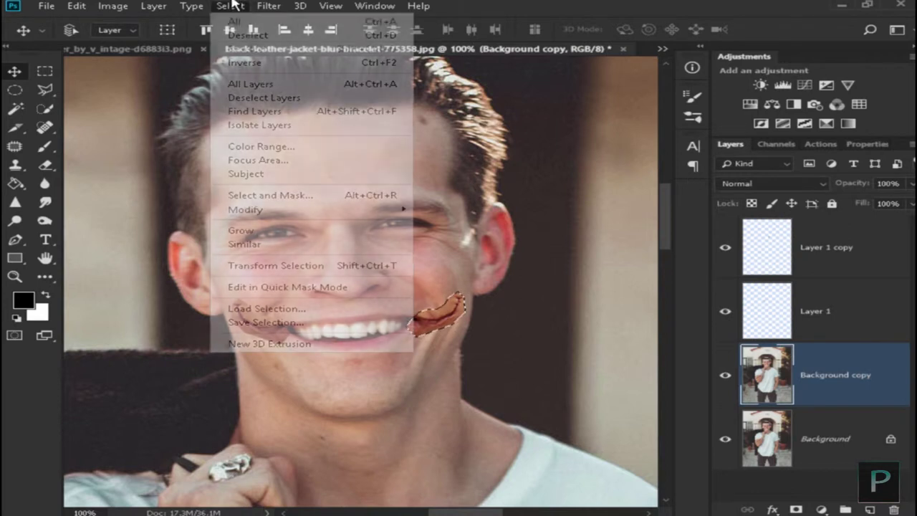
pyautogui.click(250, 63)
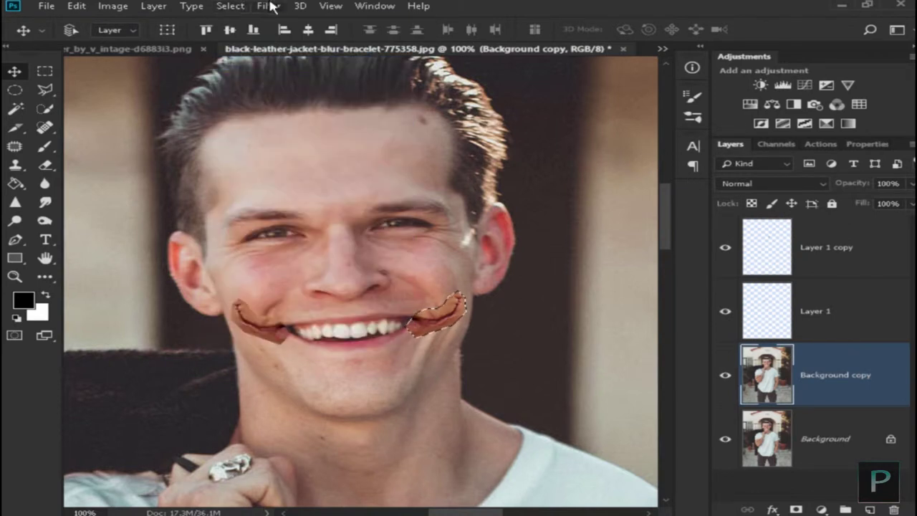
# Expand the selection by 3 pixels, invert it, and select Layer 1 copy with Background copy
pyautogui.click(217, 6)
pyautogui.moveTo(366, 211)
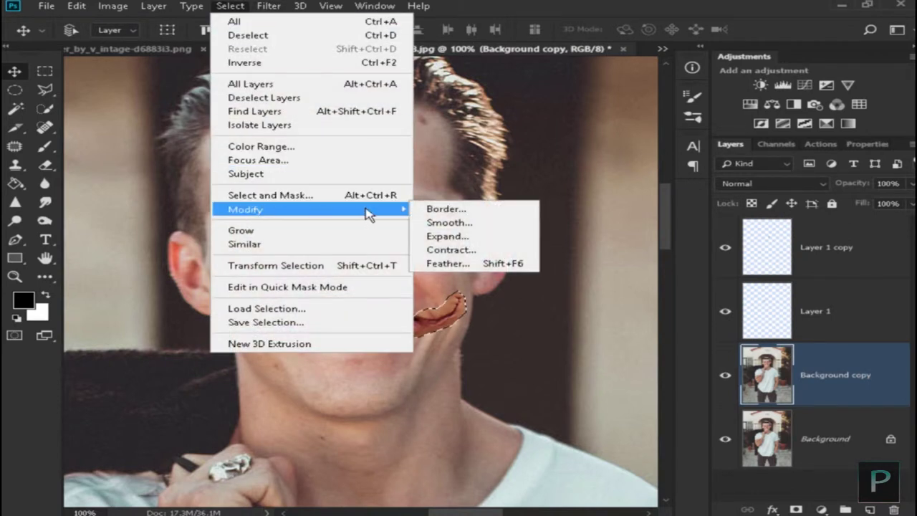
pyautogui.click(459, 236)
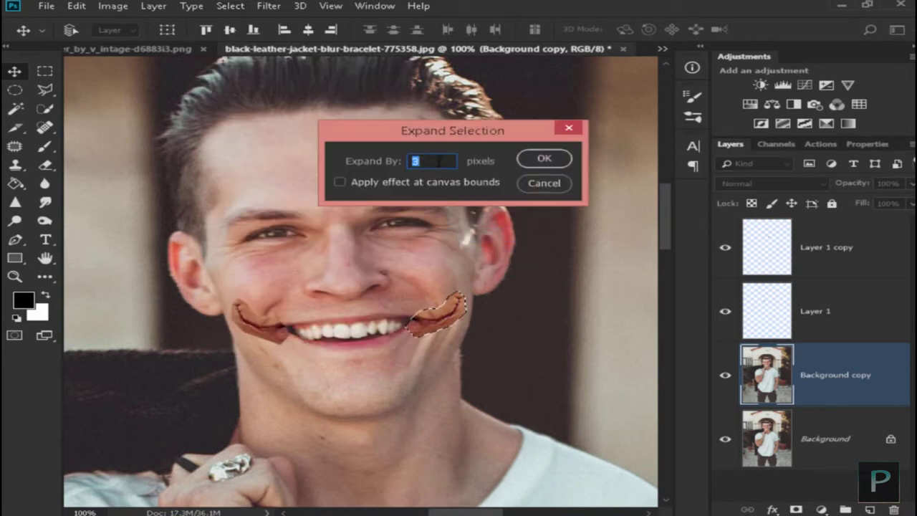
pyautogui.click(543, 158)
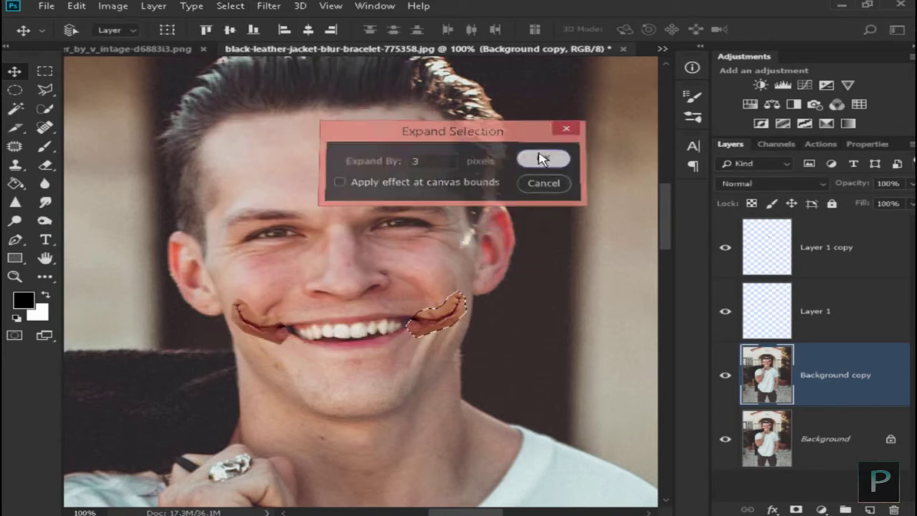
pyautogui.click(230, 5)
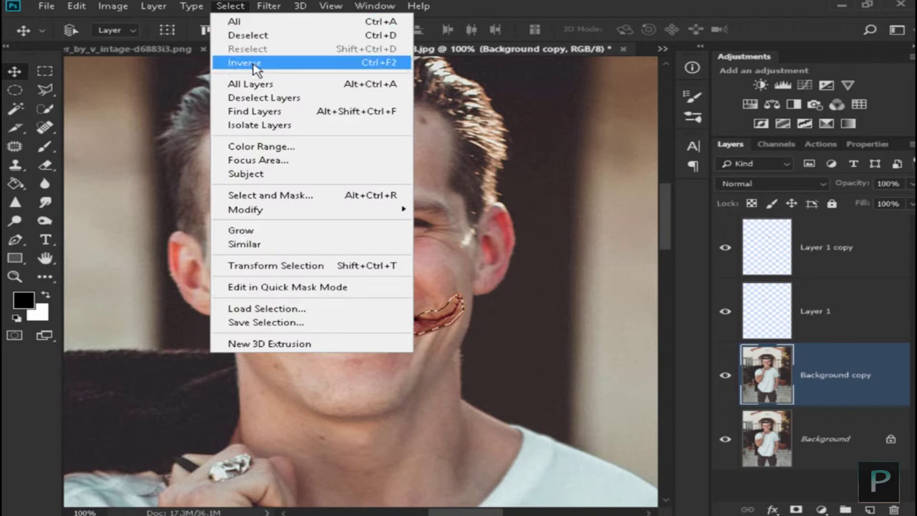
pyautogui.click(259, 64)
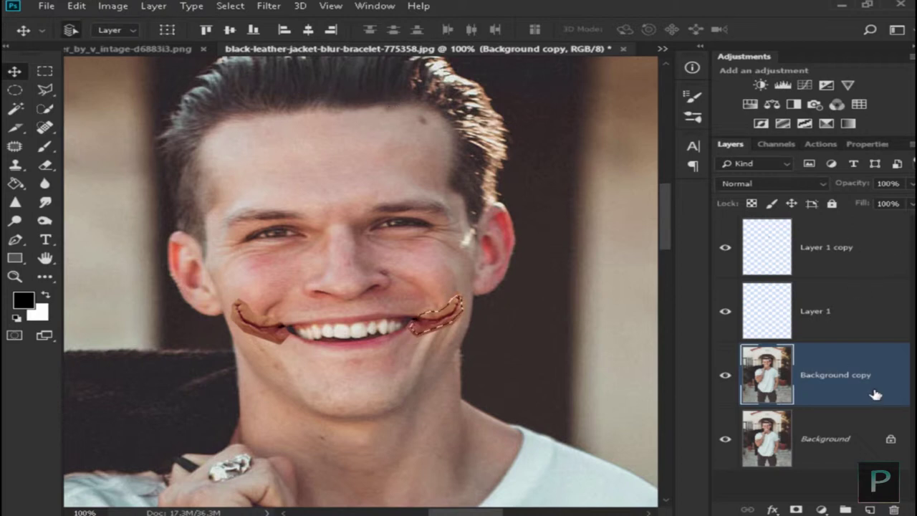
pyautogui.keyDown('ctrl'); pyautogui.click(862, 252); pyautogui.keyUp('ctrl')
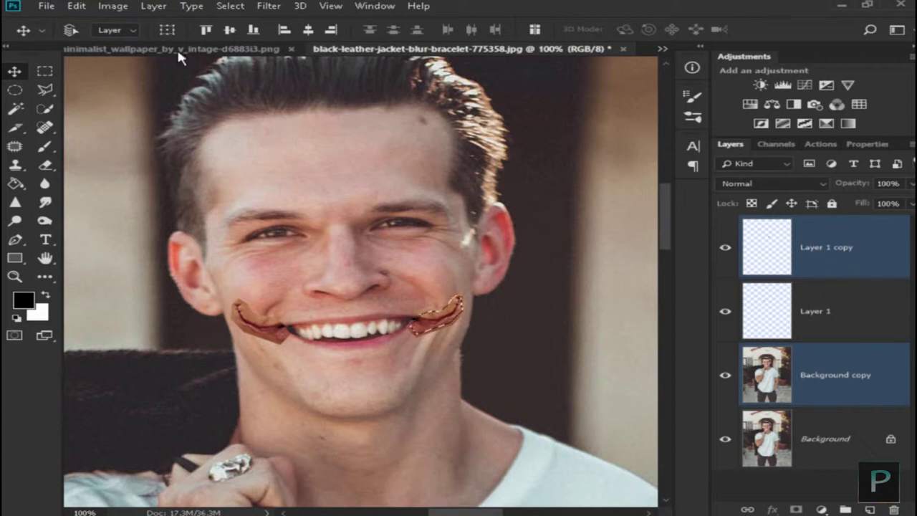
# Auto-blend Layer 1 copy with Background copy and dismiss the Trim error
pyautogui.click(77, 8)
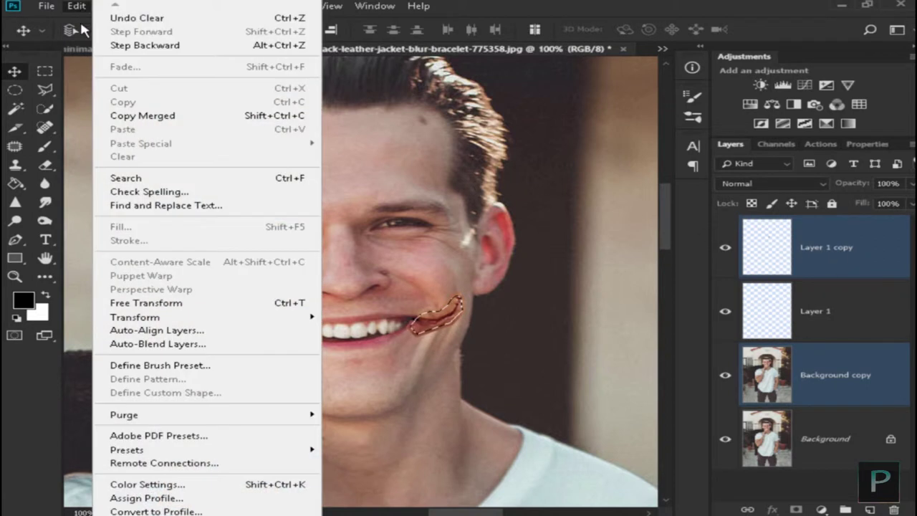
pyautogui.click(179, 344)
pyautogui.click(558, 108)
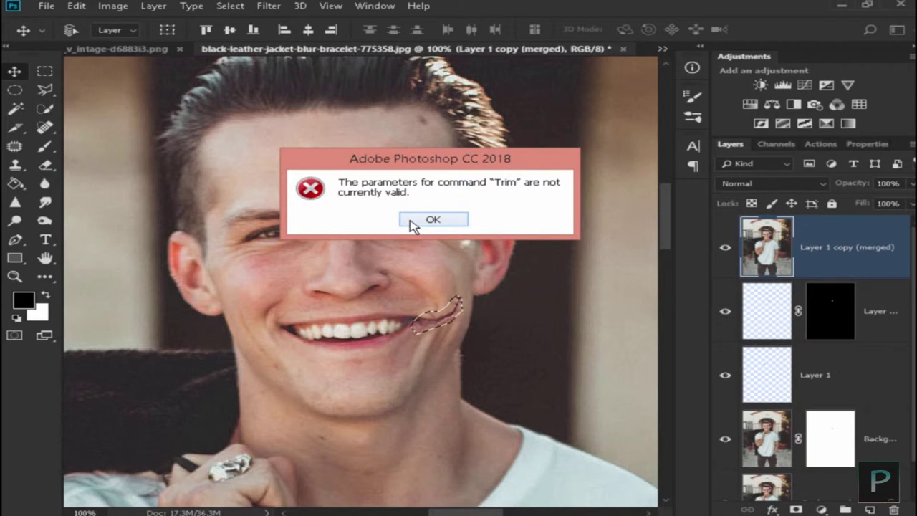
pyautogui.click(412, 220)
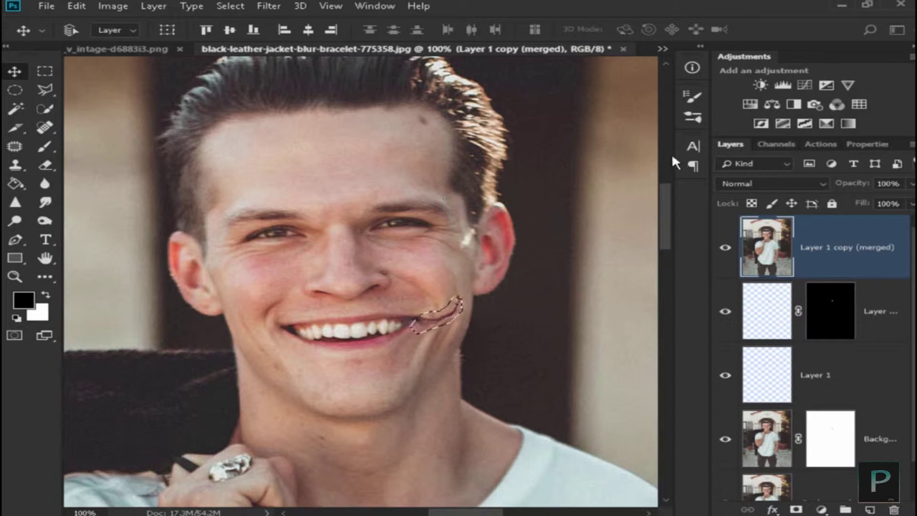
# Move Layer 1 copy (merged) below Layer 1 and duplicate Background as Background copy 2
pyautogui.moveTo(833, 252); pyautogui.dragTo(833, 384)
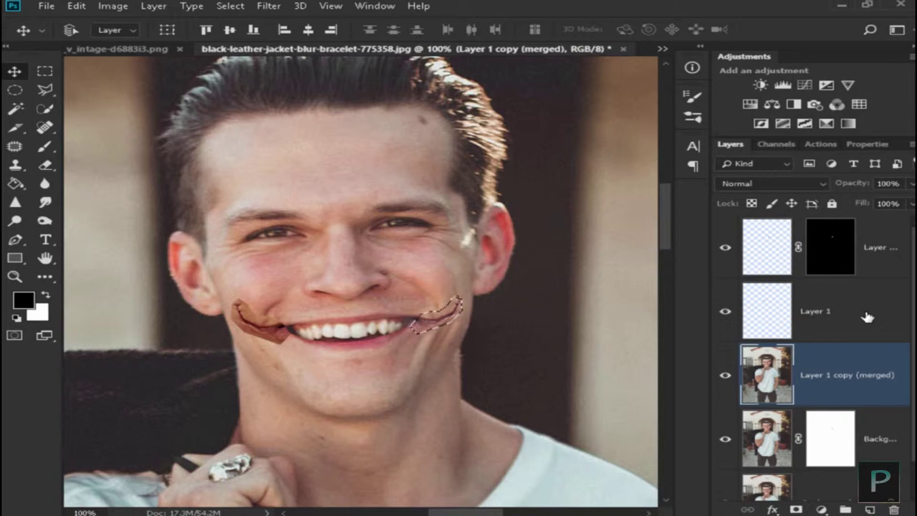
pyautogui.moveTo(913, 326); pyautogui.dragTo(914, 351)
pyautogui.moveTo(880, 447); pyautogui.dragTo(877, 508)
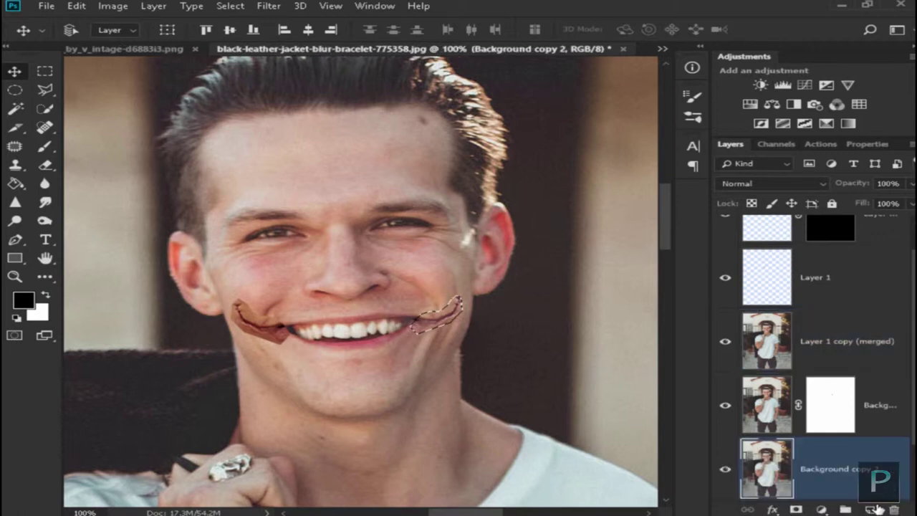
pyautogui.click(869, 278)
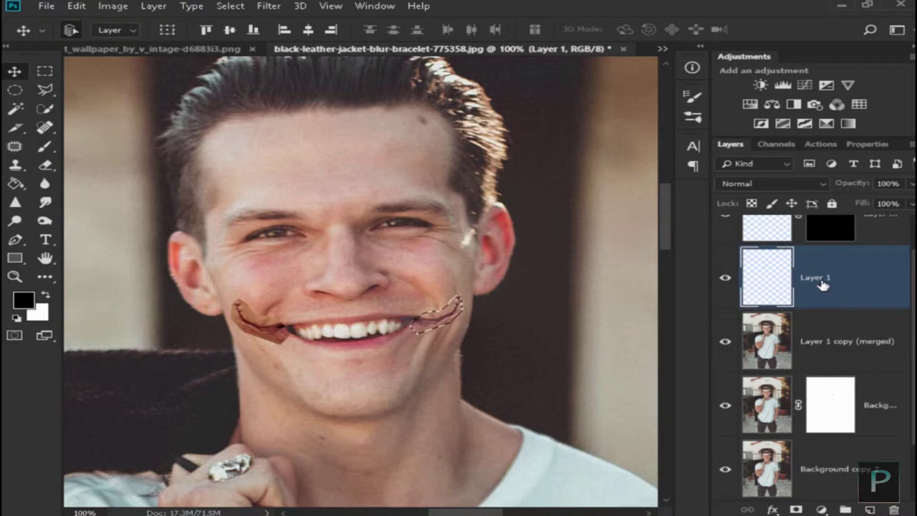
# Load the left scar's outline on Background copy 2, expand it by 3 pixels, and invert it
pyautogui.keyDown('ctrl'); pyautogui.click(779, 282); pyautogui.keyUp('ctrl')
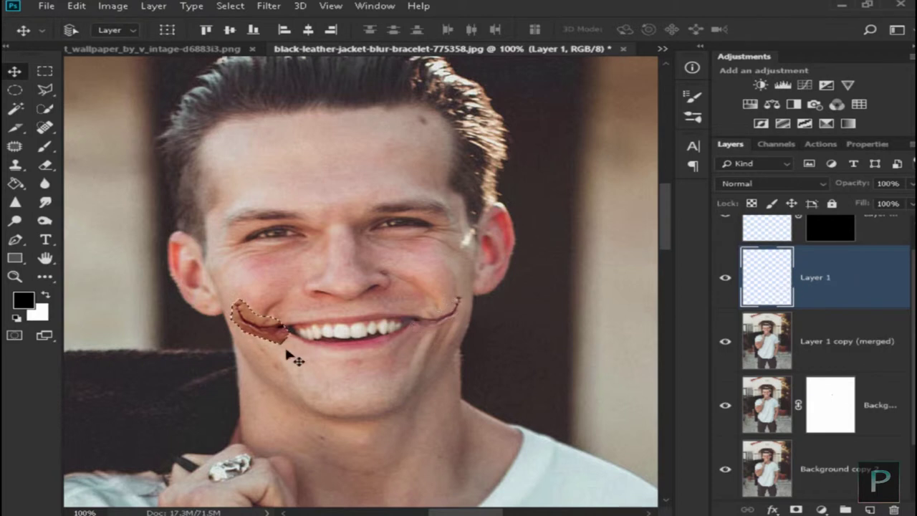
pyautogui.scroll(-1, 841, 428)
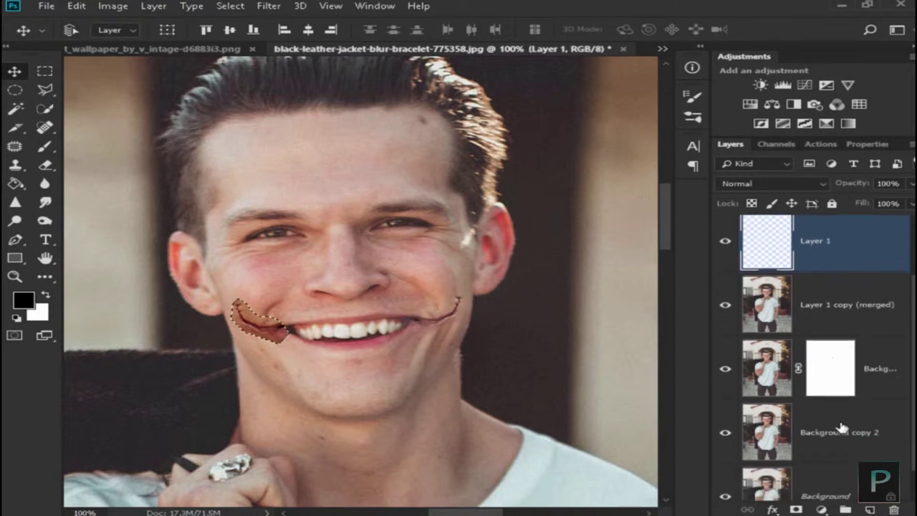
pyautogui.click(841, 427)
pyautogui.click(230, 7)
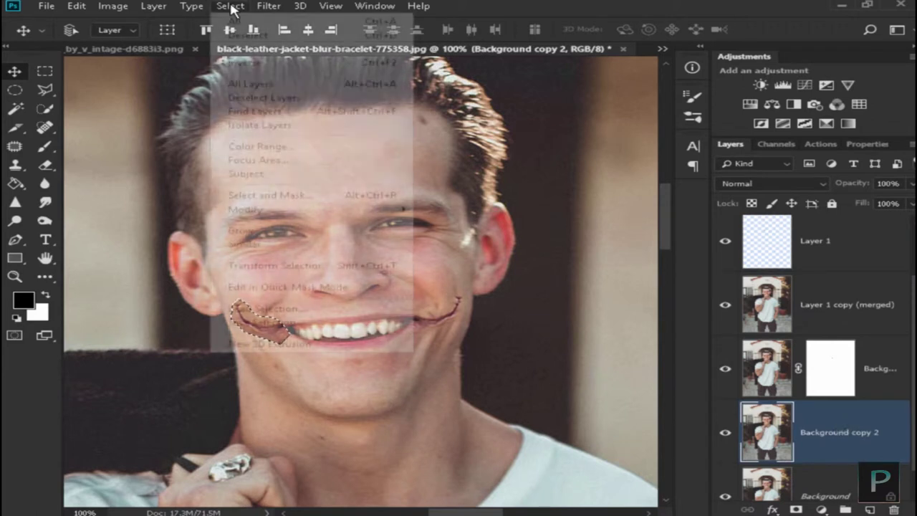
pyautogui.click(243, 62)
pyautogui.click(231, 6)
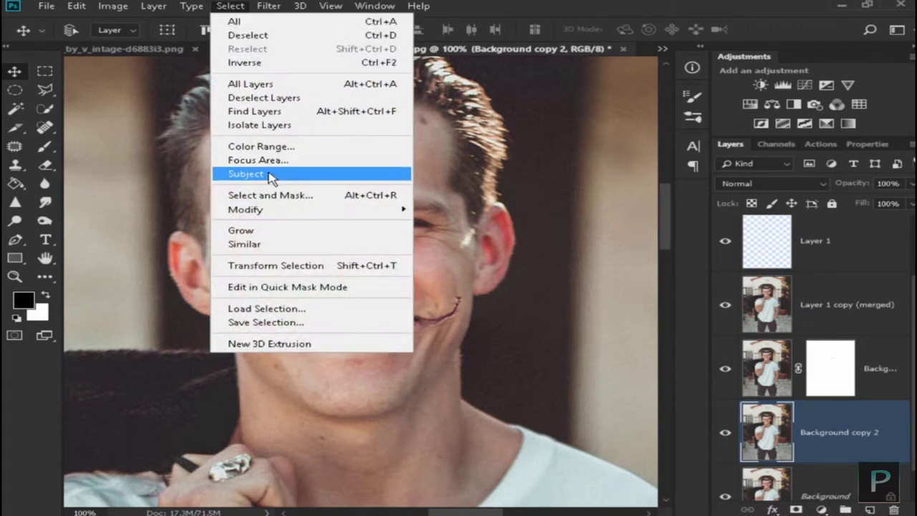
pyautogui.moveTo(278, 208)
pyautogui.click(442, 235)
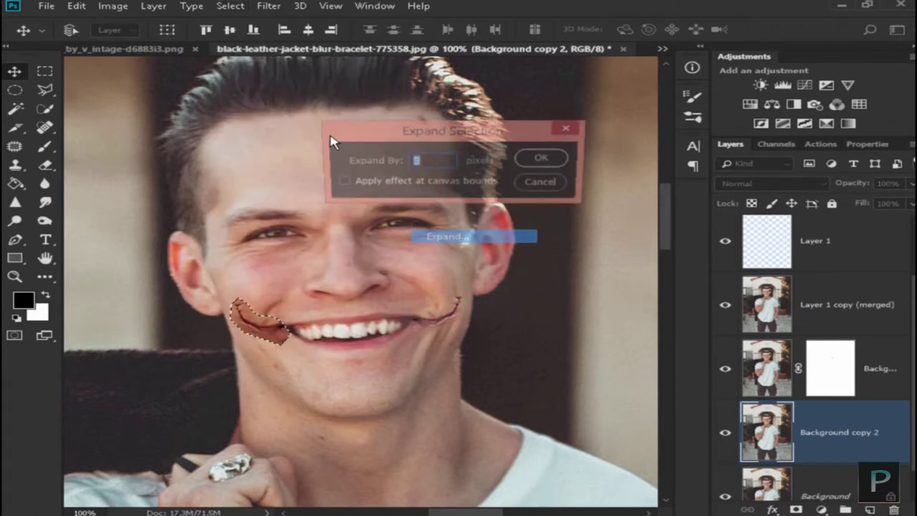
pyautogui.click(545, 161)
pyautogui.click(231, 6)
pyautogui.click(238, 63)
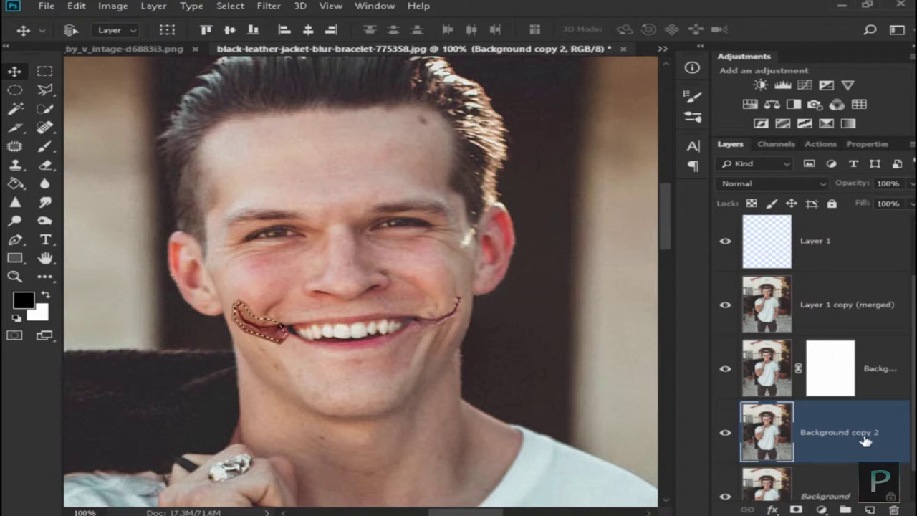
# Auto-blend Layer 1 with Background copy 2 and dismiss the Trim error
pyautogui.keyDown('ctrl'); pyautogui.click(868, 265); pyautogui.keyUp('ctrl')
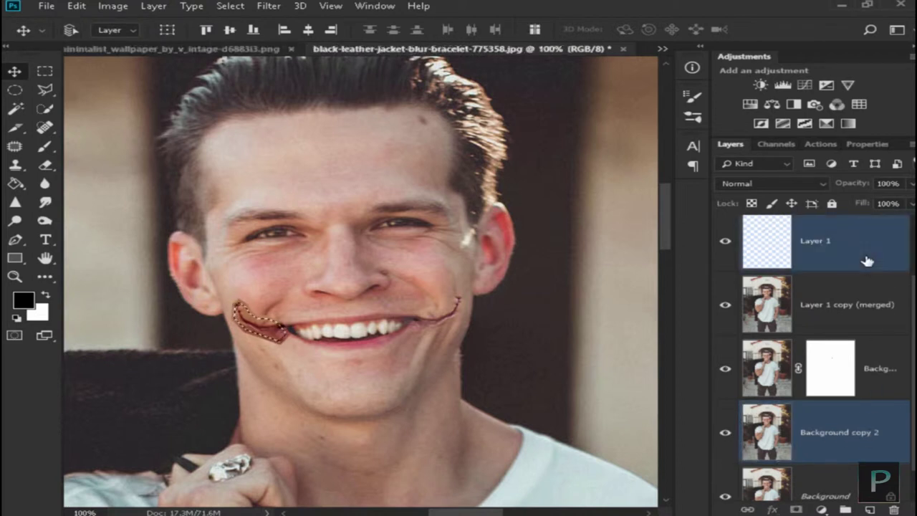
pyautogui.click(75, 5)
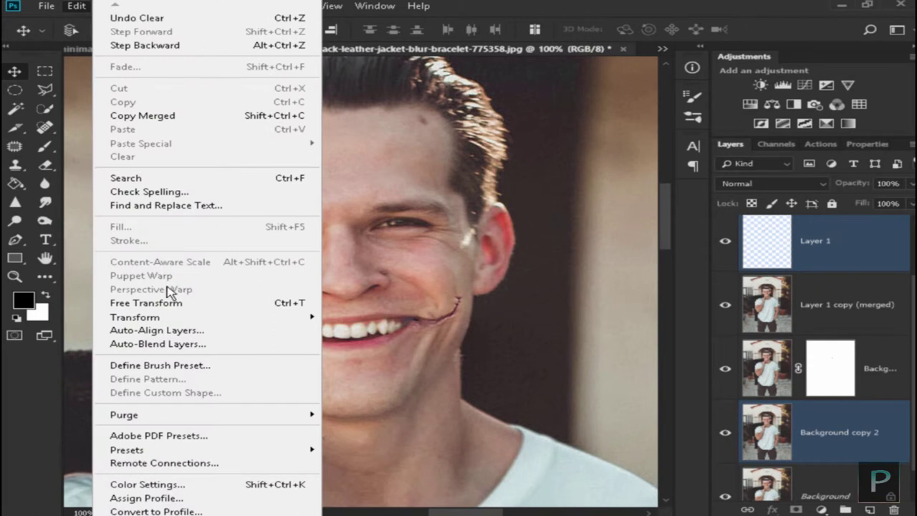
pyautogui.click(176, 344)
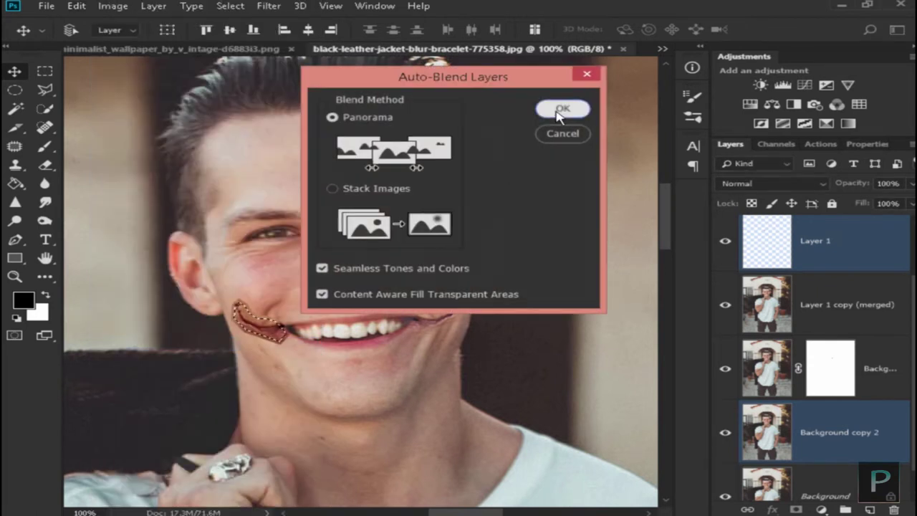
pyautogui.click(562, 110)
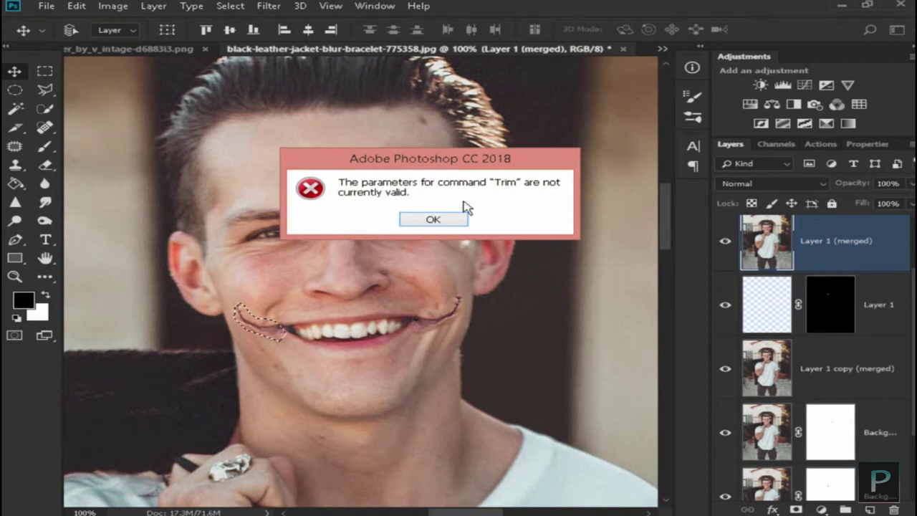
pyautogui.click(430, 220)
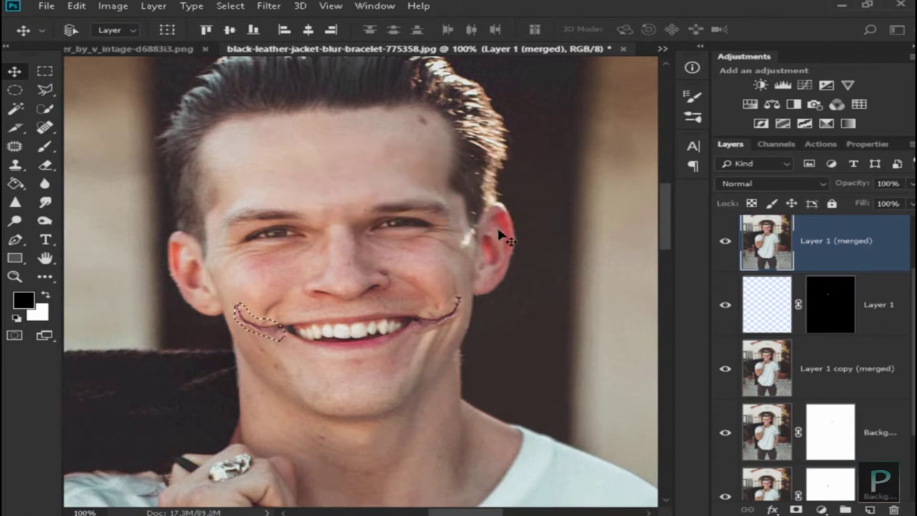
pyautogui.click(236, 6)
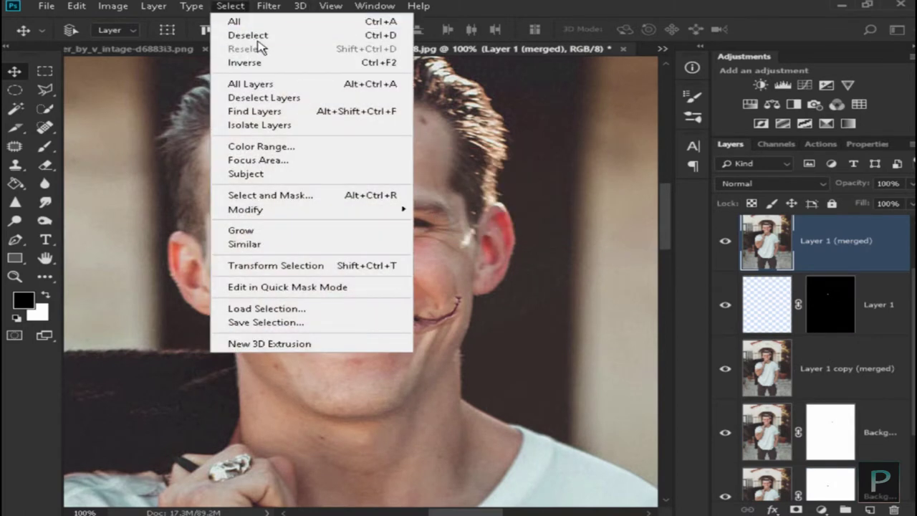
# Deselect, zoom out to 66.7%, and widen the Layers panel to show full layer names
pyautogui.click(254, 35)
pyautogui.scroll(-2, 344, 108)
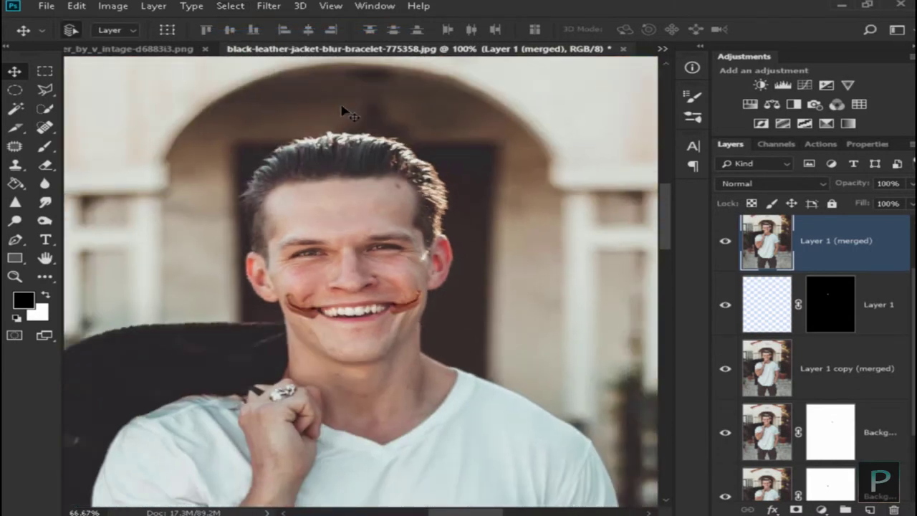
pyautogui.scroll(3, 368, 116)
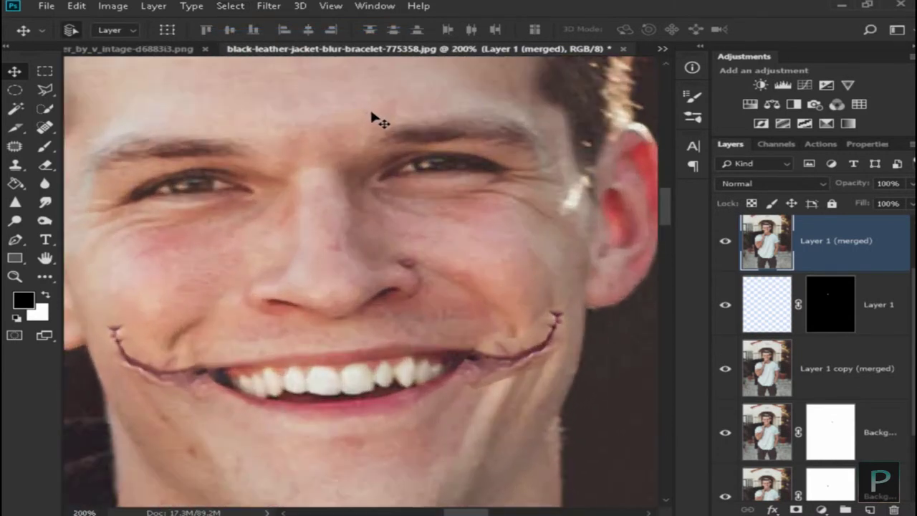
pyautogui.scroll(-2, 374, 119)
pyautogui.scroll(-2, 823, 358)
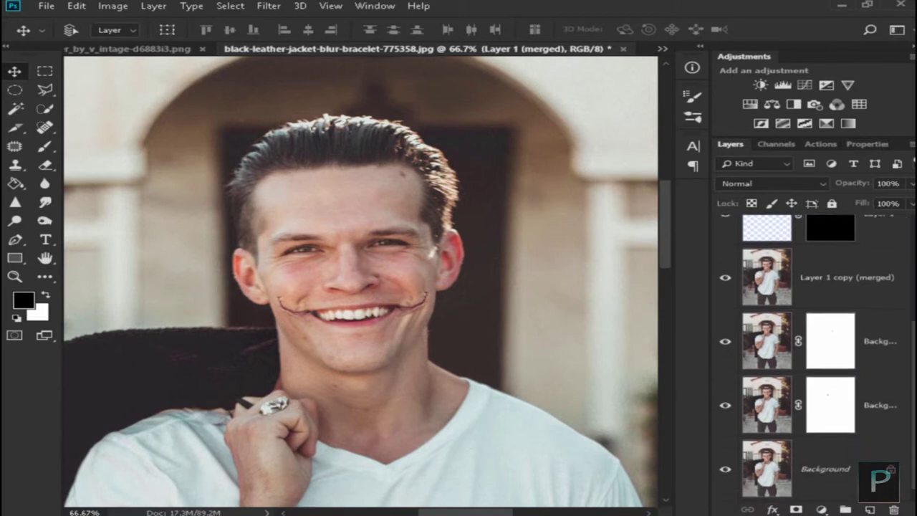
pyautogui.moveTo(711, 362); pyautogui.dragTo(601, 362)
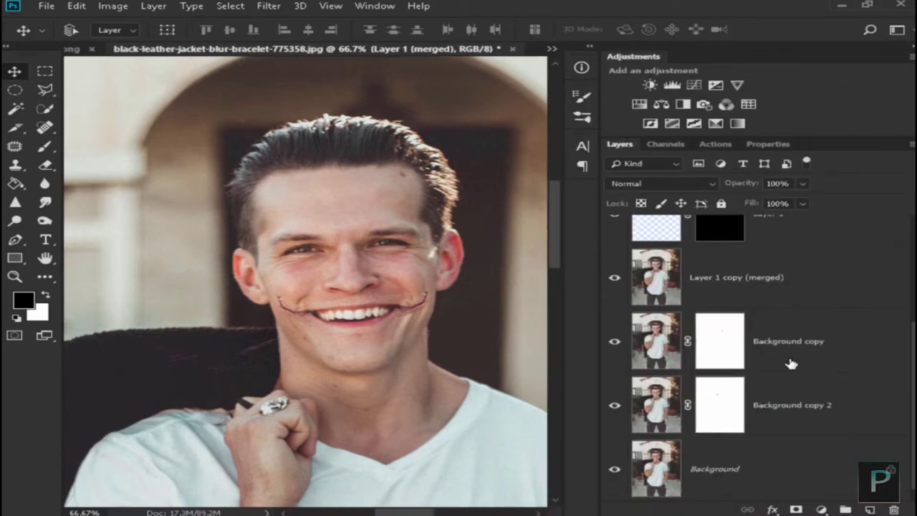
# Stamp all visible layers above Background copy 2 into Layer 2 and move it to the top
pyautogui.click(829, 408)
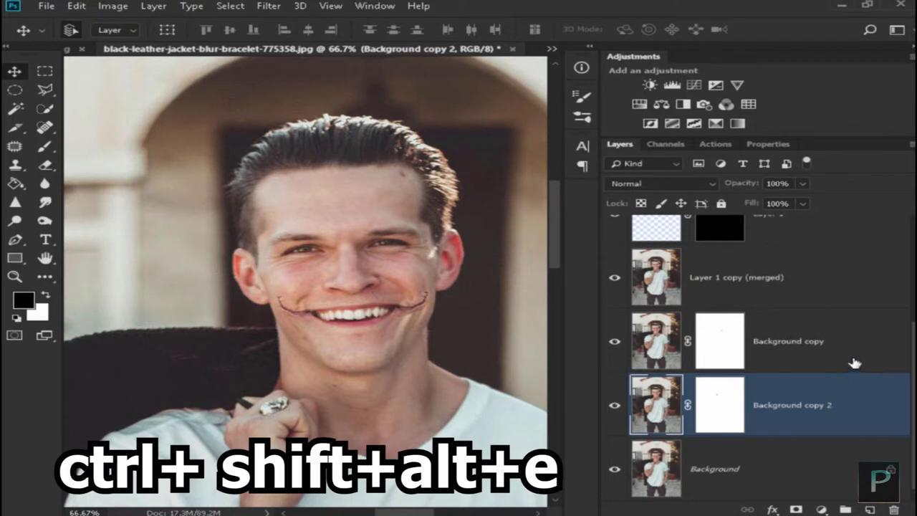
pyautogui.hotkey('ctrl', 'shift', 'alt', 'e')
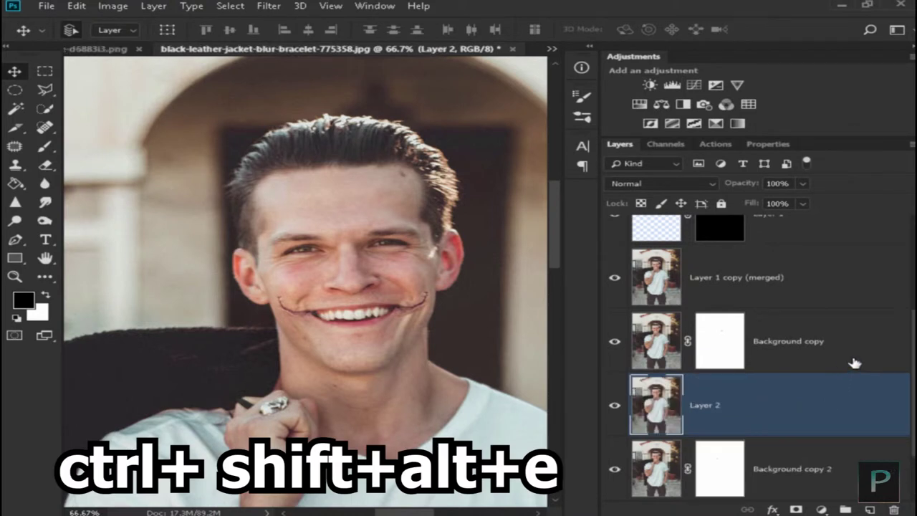
pyautogui.moveTo(788, 396); pyautogui.dragTo(771, 228)
pyautogui.hotkey('ctrl', 'shift', 'alt', 'e')
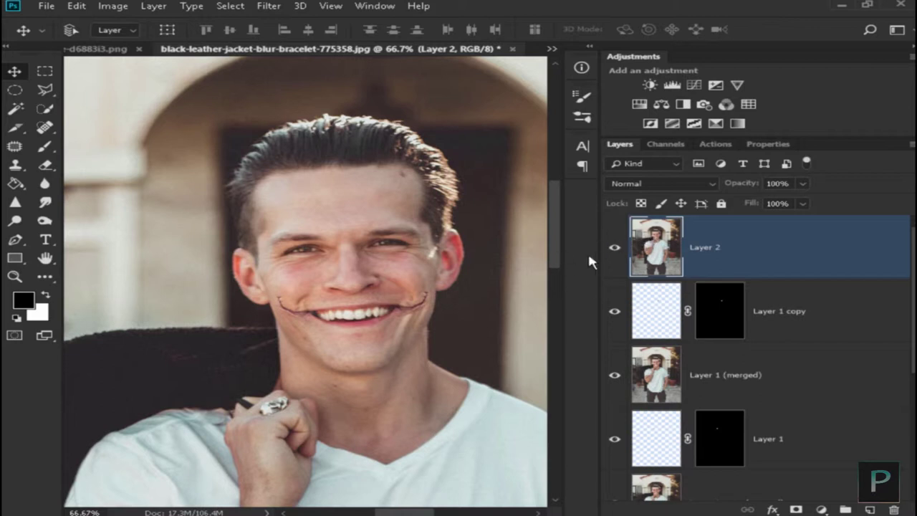
pyautogui.moveTo(601, 255); pyautogui.dragTo(677, 255)
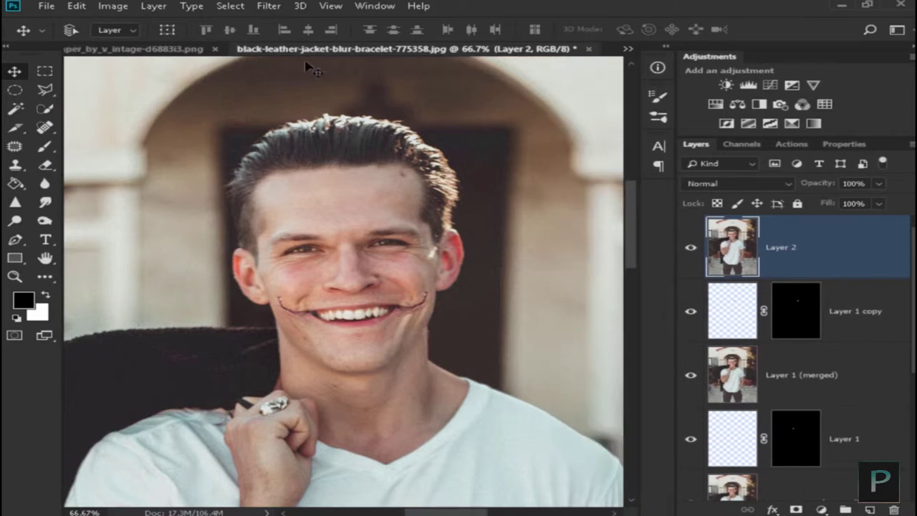
# Open the Camera Raw filter on the portrait
pyautogui.click(236, 5)
pyautogui.moveTo(266, 7)
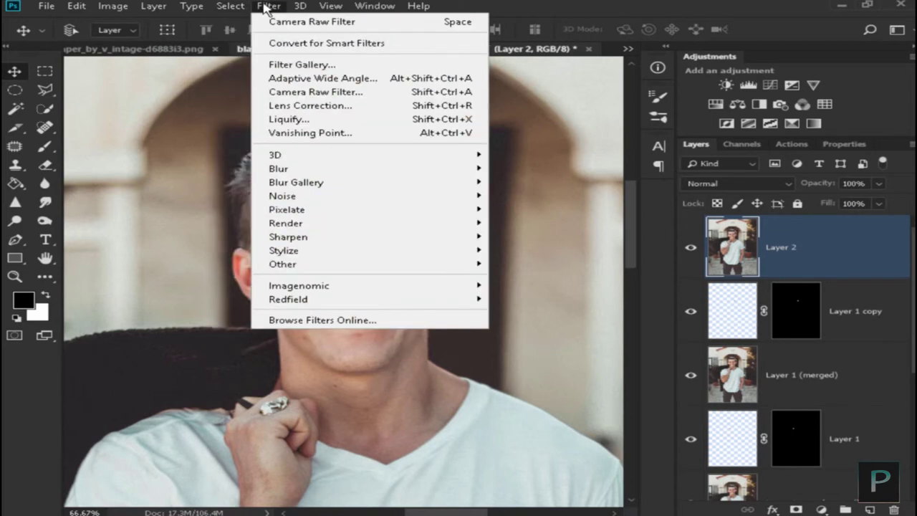
pyautogui.click(310, 93)
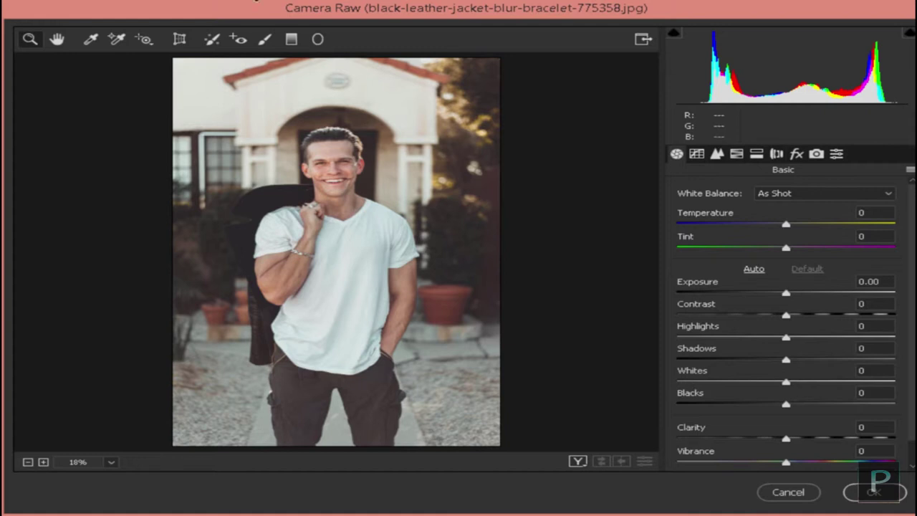
# Set up an Adjustment Brush with Saturation +100 and Tint -100
pyautogui.click(265, 39)
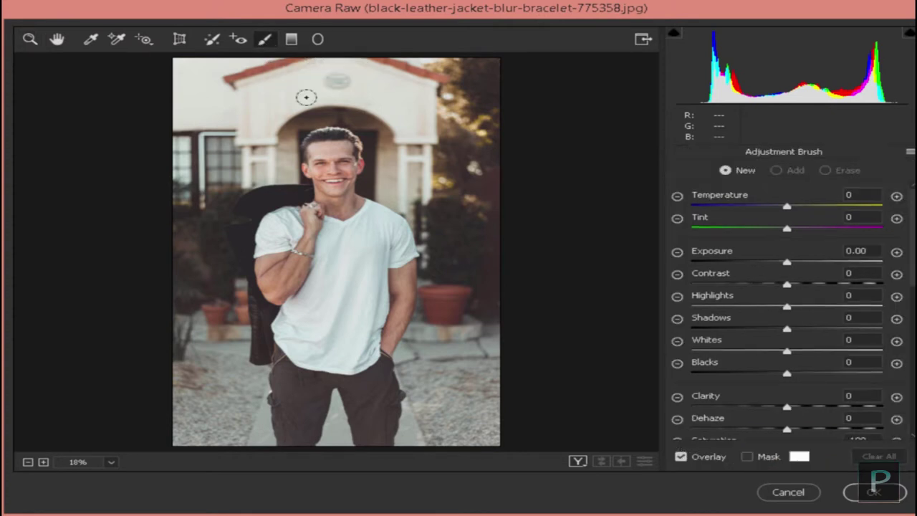
pyautogui.scroll(-5, 788, 308)
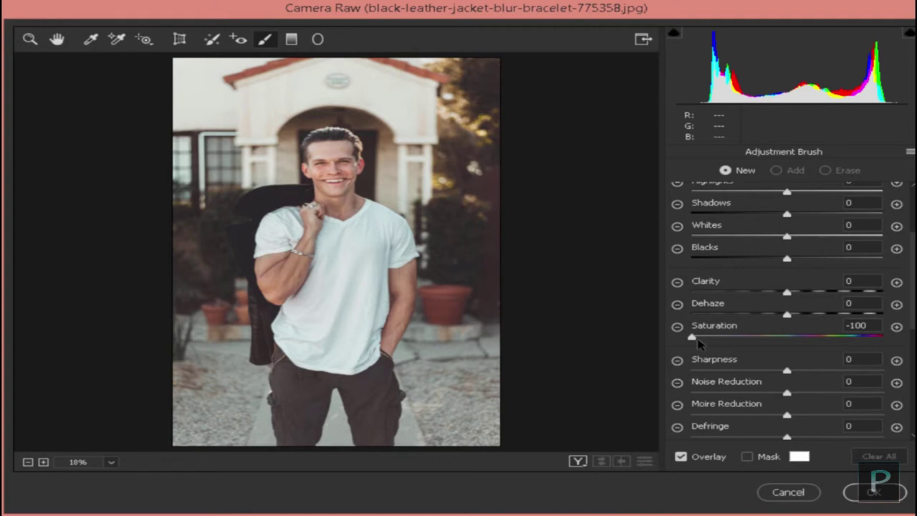
pyautogui.moveTo(692, 336); pyautogui.dragTo(897, 335)
pyautogui.scroll(5, 852, 235)
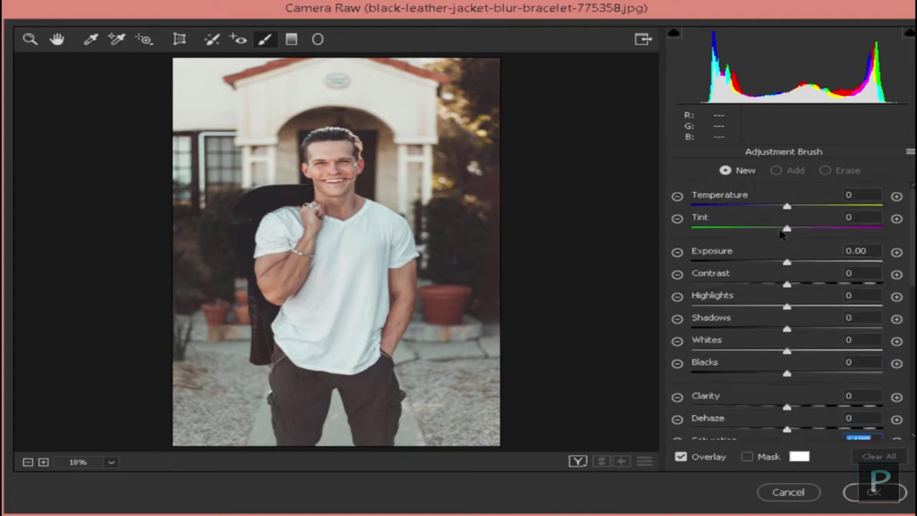
pyautogui.moveTo(787, 229); pyautogui.dragTo(681, 236)
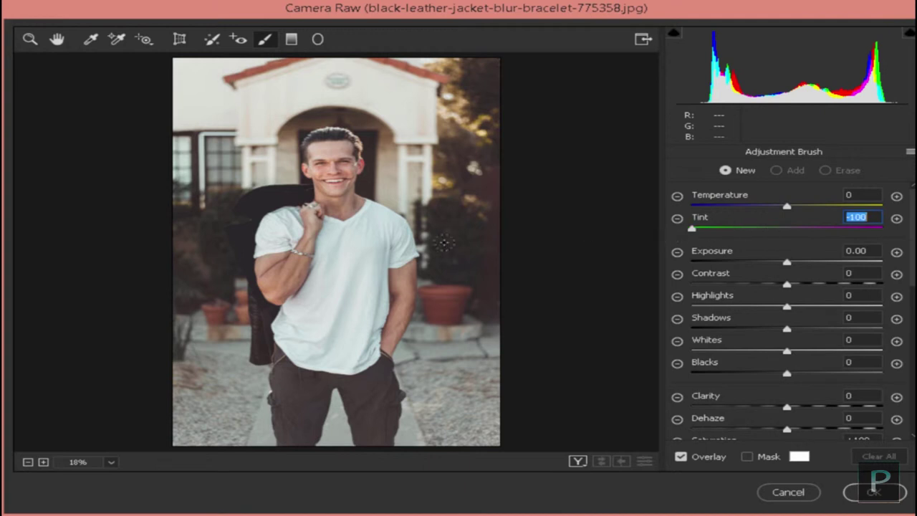
pyautogui.scroll(4, 444, 244)
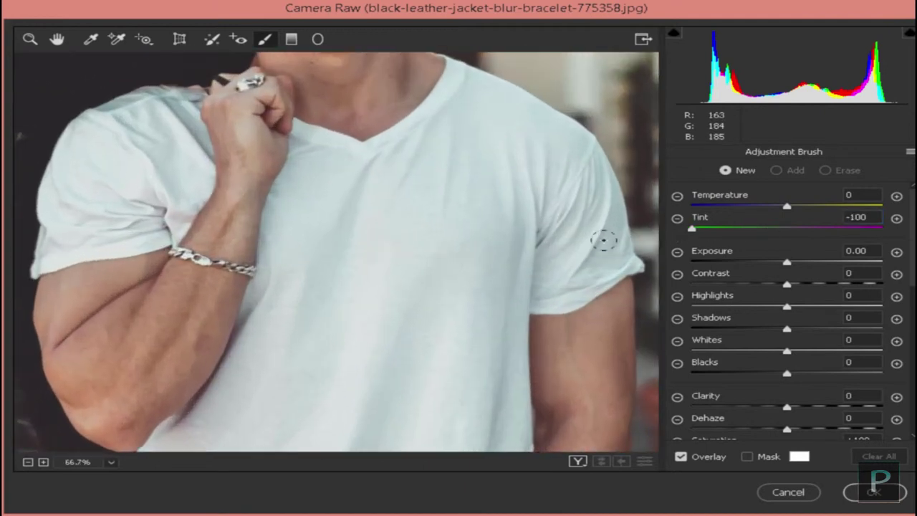
# Zoom in and paint green over the hair, its top and the right sideburn
pyautogui.scroll(6, 463, 192)
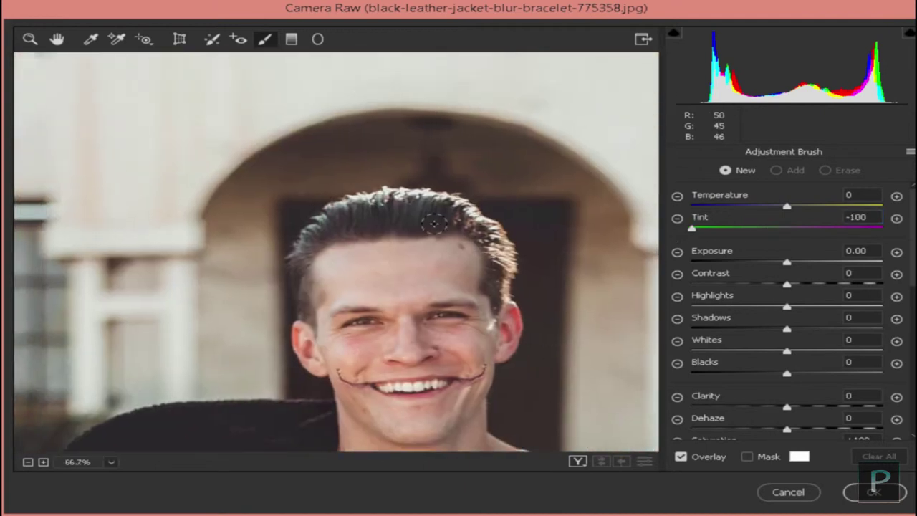
pyautogui.hotkey('ctrl', '+')
pyautogui.moveTo(422, 207)
pyautogui.mouseDown()
pyautogui.moveTo(476, 189)
pyautogui.moveTo(351, 192)
pyautogui.moveTo(376, 212)
pyautogui.moveTo(396, 213)
pyautogui.moveTo(328, 193)
pyautogui.moveTo(291, 206)
pyautogui.moveTo(280, 245)
pyautogui.moveTo(299, 249)
pyautogui.moveTo(269, 269)
pyautogui.moveTo(288, 266)
pyautogui.moveTo(288, 340)
pyautogui.mouseUp()
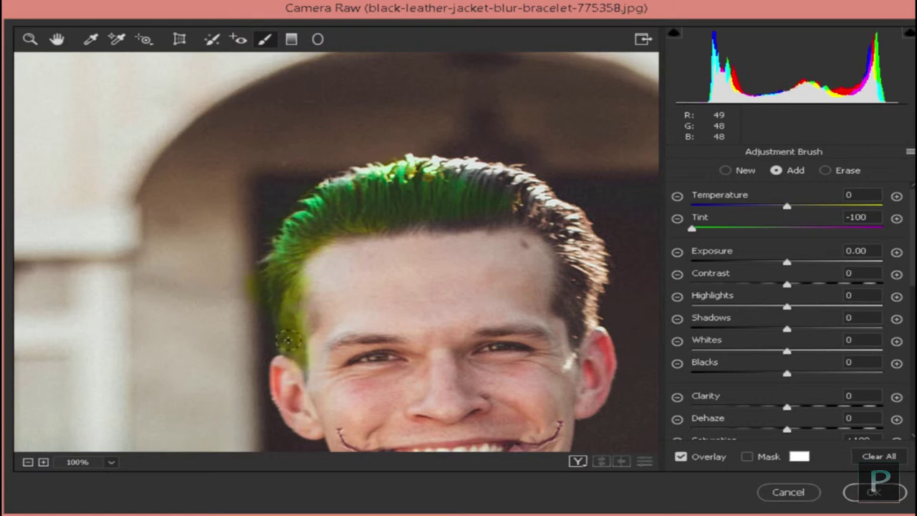
pyautogui.moveTo(485, 205)
pyautogui.mouseDown()
pyautogui.moveTo(519, 194)
pyautogui.moveTo(520, 209)
pyautogui.moveTo(570, 216)
pyautogui.mouseUp()
pyautogui.moveTo(562, 297)
pyautogui.mouseDown()
pyautogui.moveTo(576, 332)
pyautogui.moveTo(595, 241)
pyautogui.moveTo(609, 262)
pyautogui.moveTo(596, 234)
pyautogui.moveTo(576, 225)
pyautogui.mouseUp()
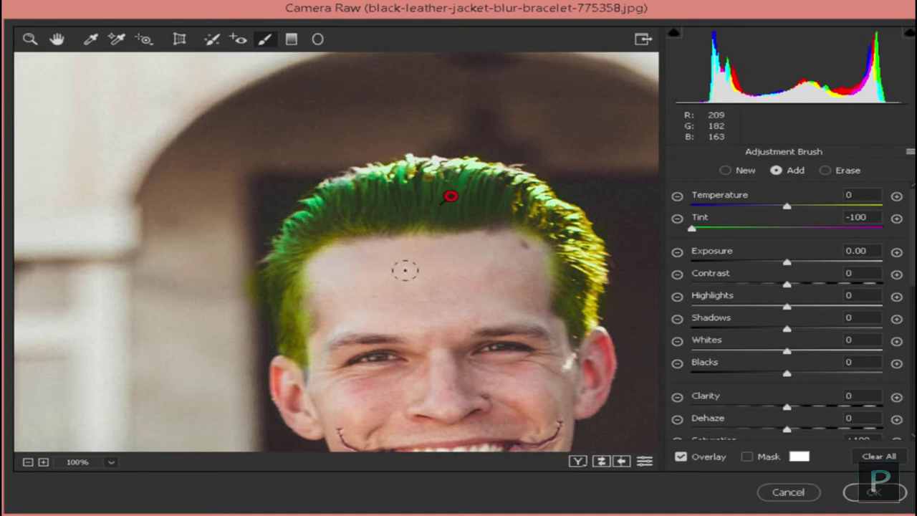
# Erase green spill from the forehead and hair outline, then apply the filter
pyautogui.press('alt')
pyautogui.moveTo(336, 360)
pyautogui.mouseDown()
pyautogui.moveTo(332, 298)
pyautogui.moveTo(342, 264)
pyautogui.moveTo(338, 270)
pyautogui.moveTo(358, 260)
pyautogui.moveTo(520, 259)
pyautogui.mouseUp()
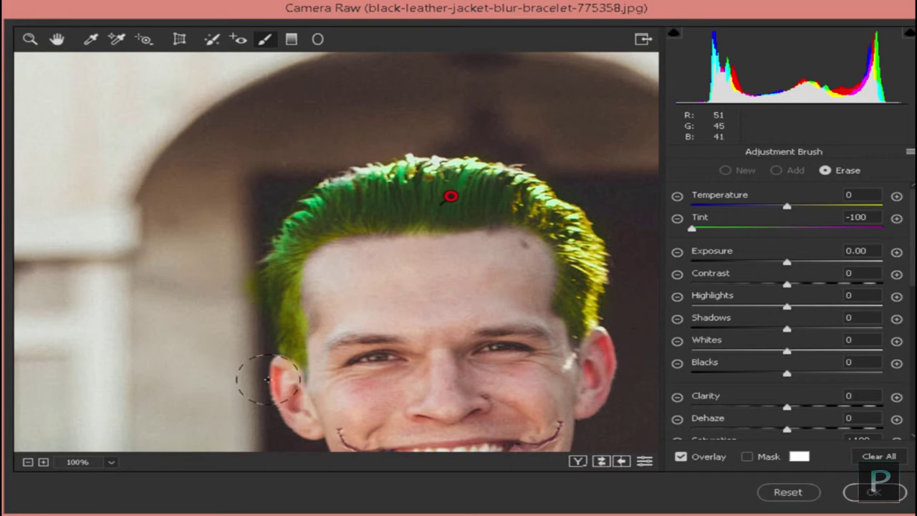
pyautogui.moveTo(235, 303)
pyautogui.mouseDown()
pyautogui.moveTo(242, 180)
pyautogui.moveTo(434, 127)
pyautogui.moveTo(594, 188)
pyautogui.moveTo(640, 246)
pyautogui.moveTo(626, 355)
pyautogui.mouseUp()
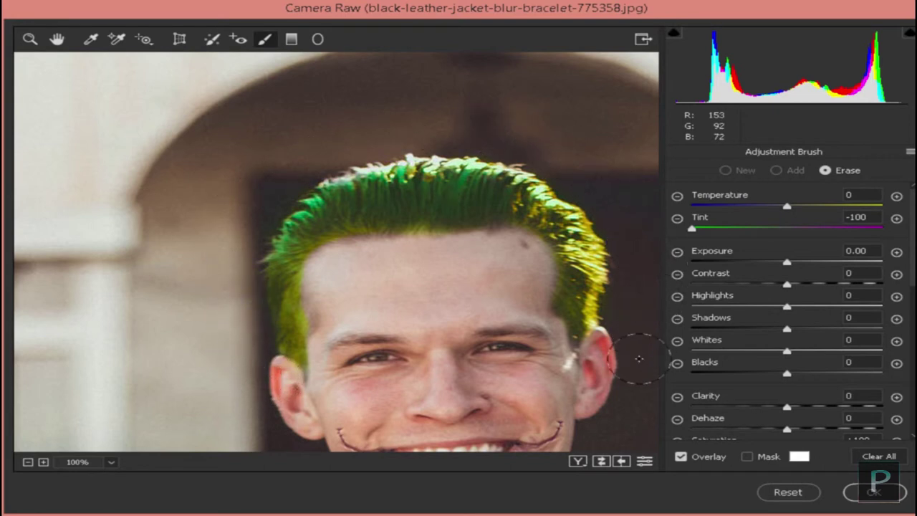
pyautogui.click(852, 487)
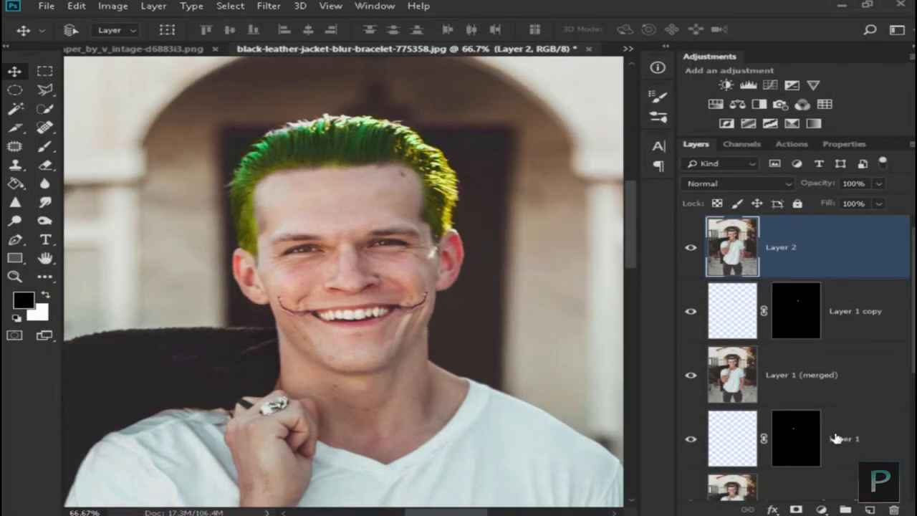
# Reopen the Camera Raw filter with a fresh Adjustment Brush at Tint 0
pyautogui.click(265, 9)
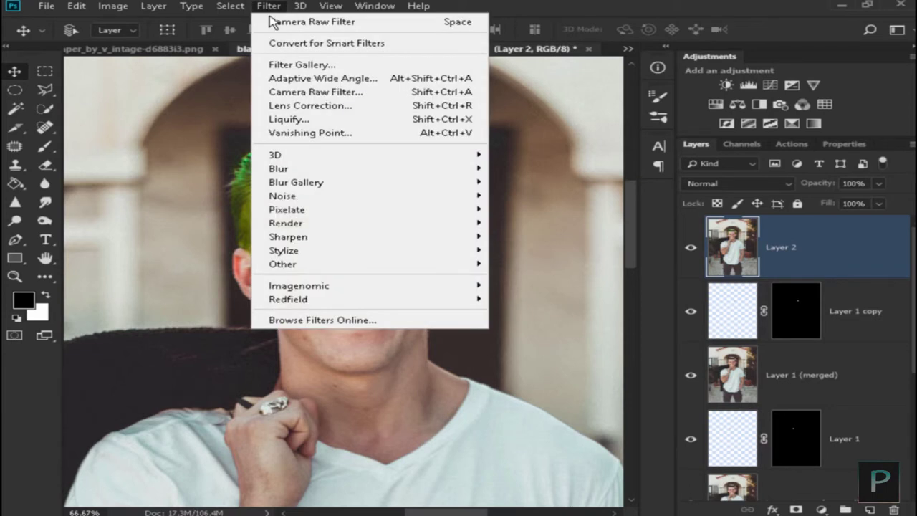
pyautogui.click(303, 92)
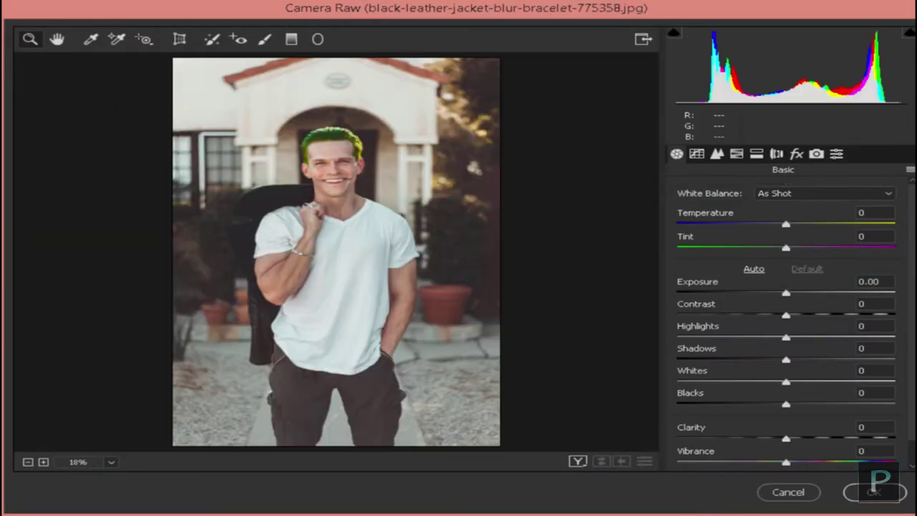
pyautogui.click(264, 39)
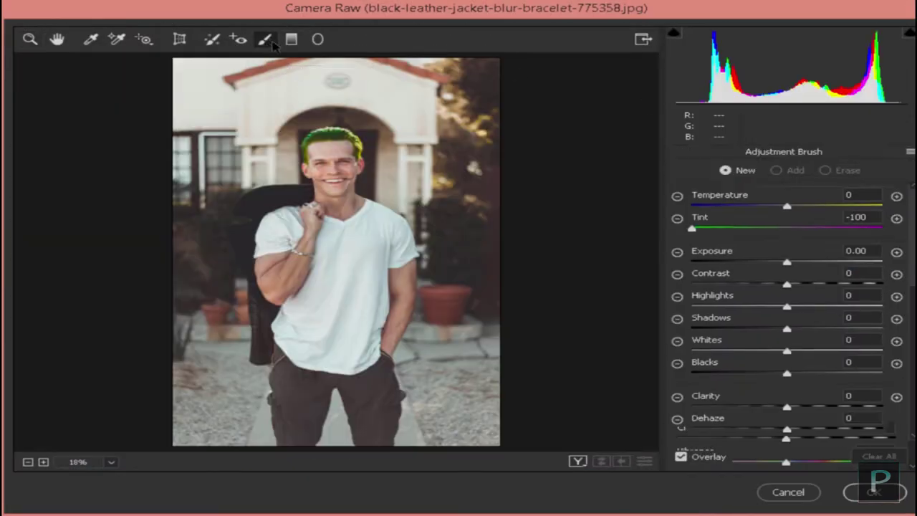
pyautogui.write('0')
pyautogui.press('Return')
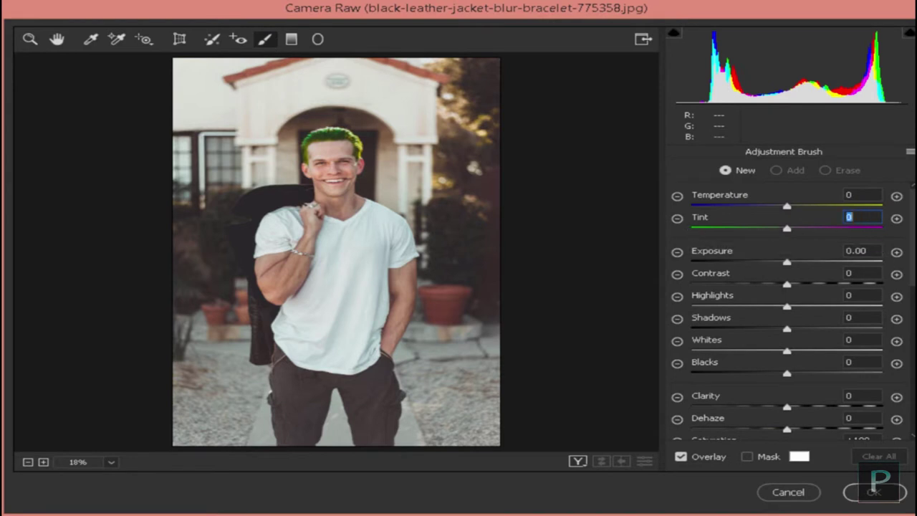
pyautogui.scroll(-4, 896, 308)
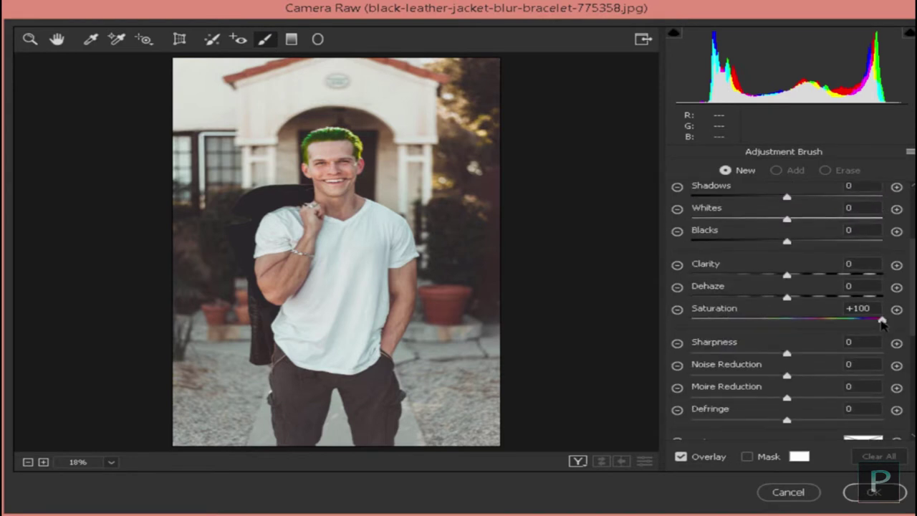
# Set brush Saturation to -100, zoom the face to 100%, and paint grey across the forehead
pyautogui.moveTo(880, 321); pyautogui.dragTo(640, 328)
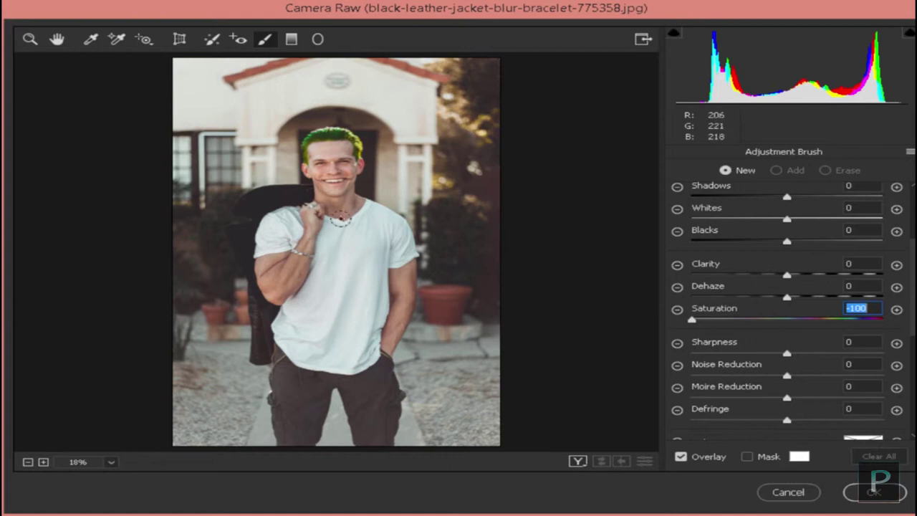
pyautogui.hotkey('ctrl', '+')
pyautogui.hotkey('ctrl', '+')
pyautogui.hotkey('ctrl', '+')
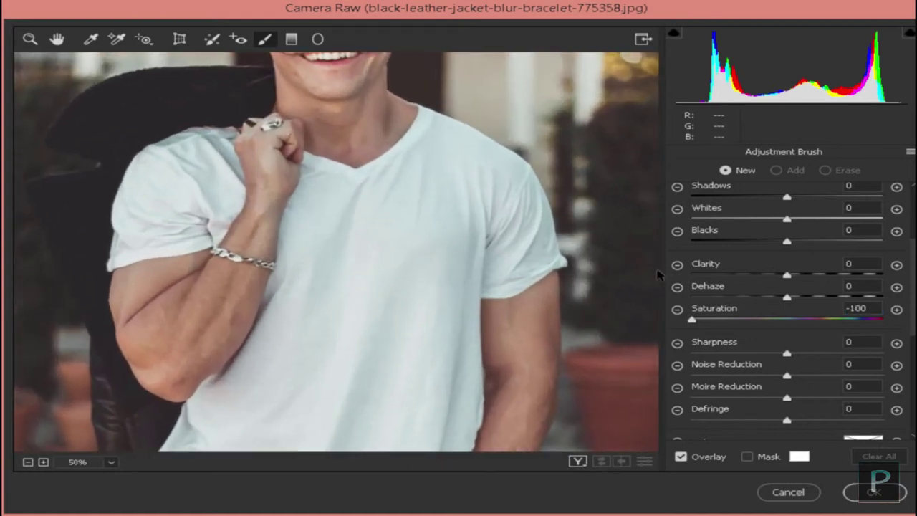
pyautogui.moveTo(657, 274); pyautogui.dragTo(534, 344)
pyautogui.hotkey('ctrl', '+')
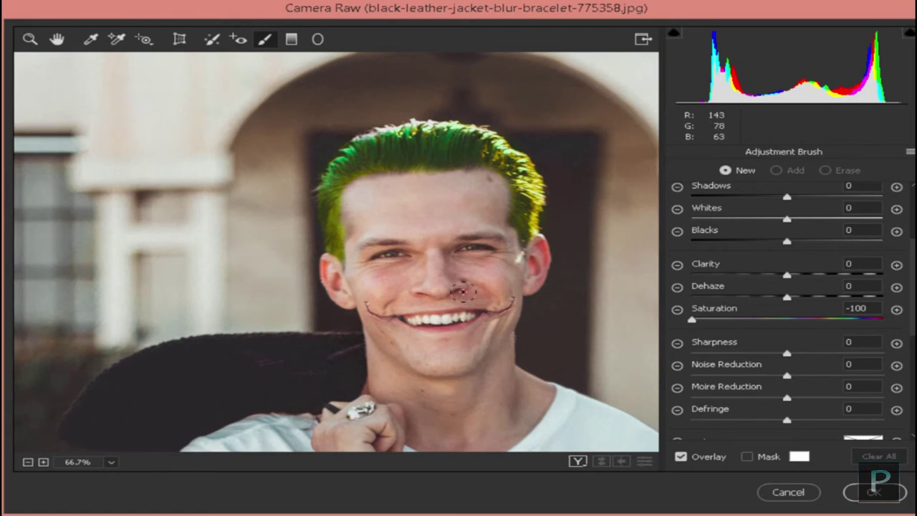
pyautogui.hotkey('ctrl', '+')
pyautogui.moveTo(480, 297); pyautogui.dragTo(397, 279)
pyautogui.moveTo(408, 143)
pyautogui.mouseDown()
pyautogui.moveTo(378, 147)
pyautogui.moveTo(372, 139)
pyautogui.mouseUp()
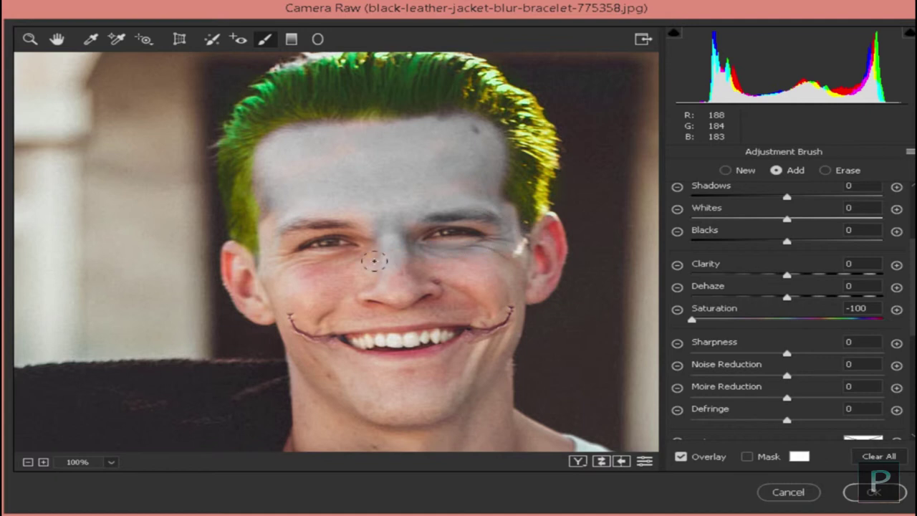
# Grey the cheek and forehead, erase it off both ears and the hairline, and apply
pyautogui.moveTo(285, 263)
pyautogui.mouseDown()
pyautogui.moveTo(254, 231)
pyautogui.moveTo(323, 223)
pyautogui.moveTo(288, 241)
pyautogui.mouseUp()
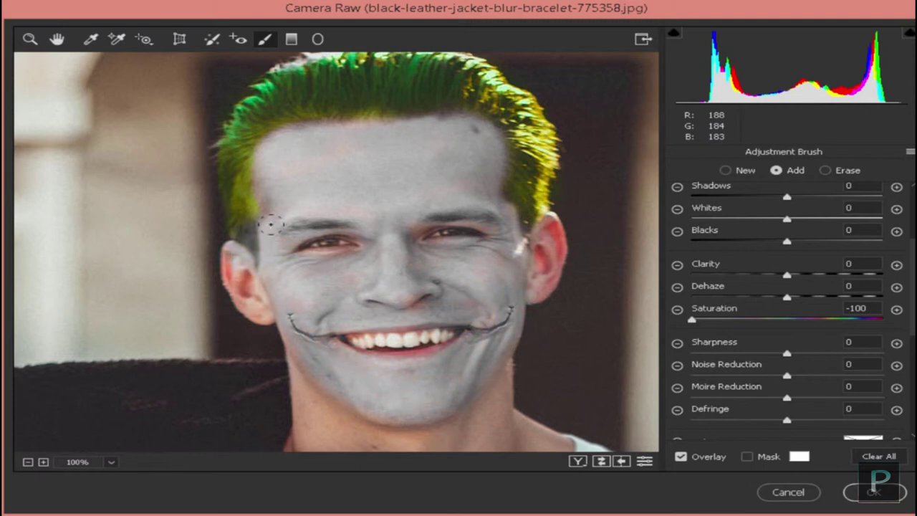
pyautogui.moveTo(319, 224); pyautogui.dragTo(418, 194)
pyautogui.press('alt')
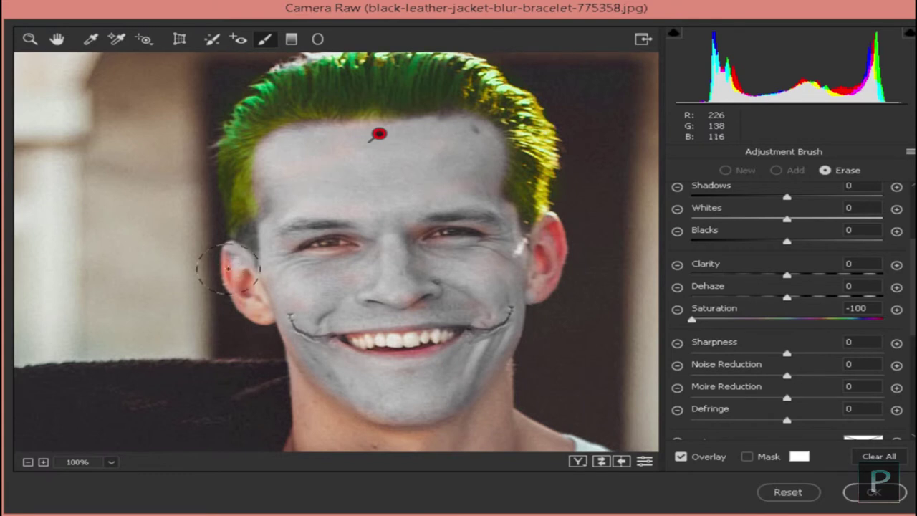
pyautogui.moveTo(223, 267)
pyautogui.mouseDown()
pyautogui.moveTo(252, 278)
pyautogui.moveTo(230, 284)
pyautogui.mouseUp()
pyautogui.moveTo(584, 258)
pyautogui.mouseDown()
pyautogui.moveTo(558, 286)
pyautogui.moveTo(569, 245)
pyautogui.moveTo(565, 297)
pyautogui.moveTo(587, 219)
pyautogui.mouseUp()
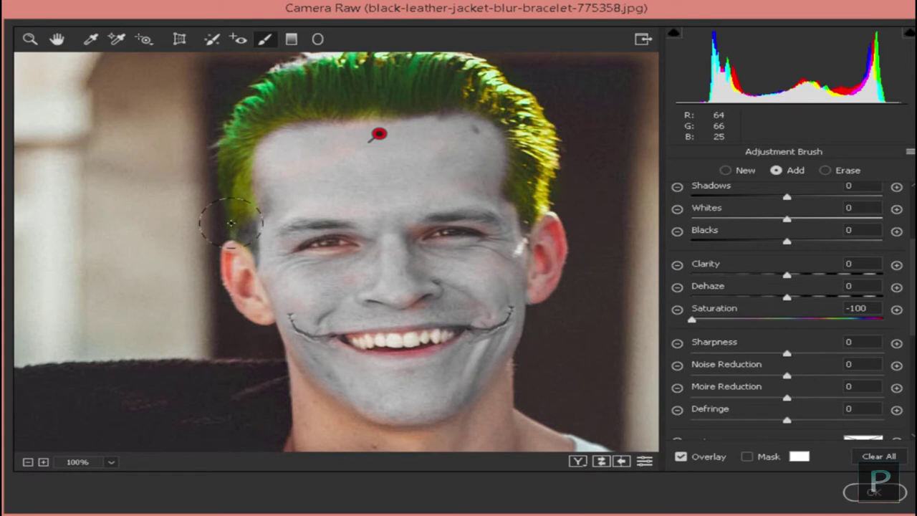
pyautogui.moveTo(236, 215)
pyautogui.mouseDown()
pyautogui.moveTo(227, 254)
pyautogui.moveTo(205, 256)
pyautogui.moveTo(190, 174)
pyautogui.mouseUp()
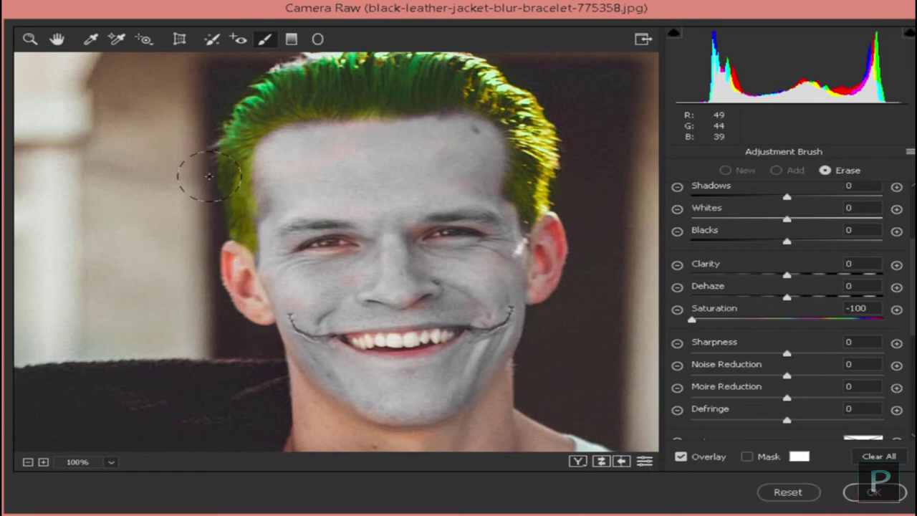
pyautogui.click(885, 490)
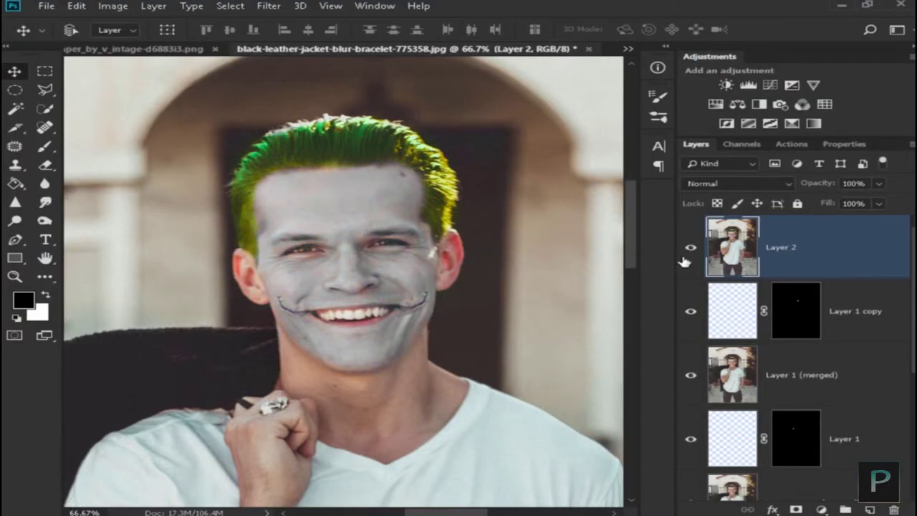
# In joker_minimalist, remove the white background with the Magic Eraser Tool
pyautogui.click(198, 50)
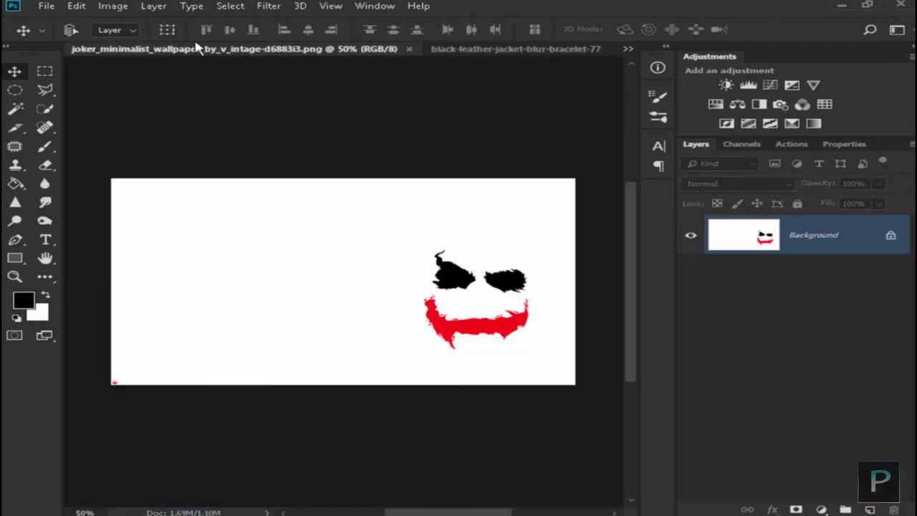
pyautogui.click(56, 164)
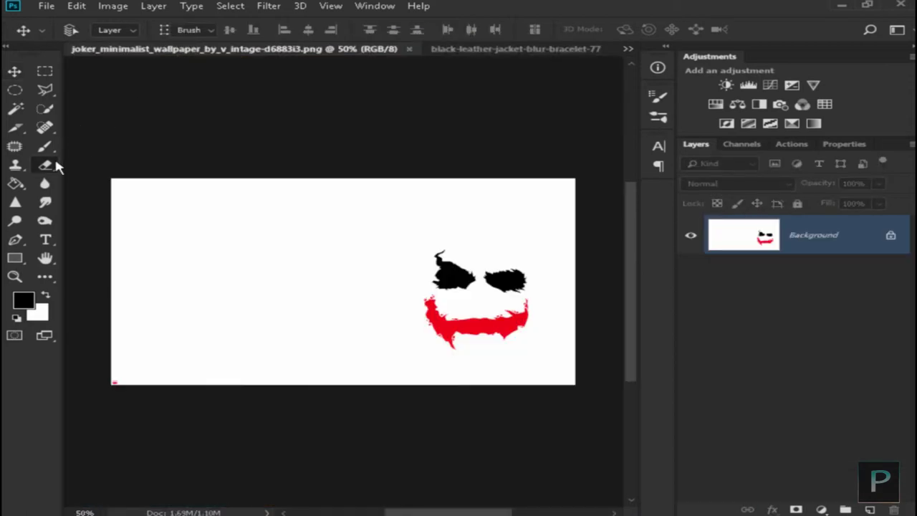
pyautogui.rightClick(57, 166)
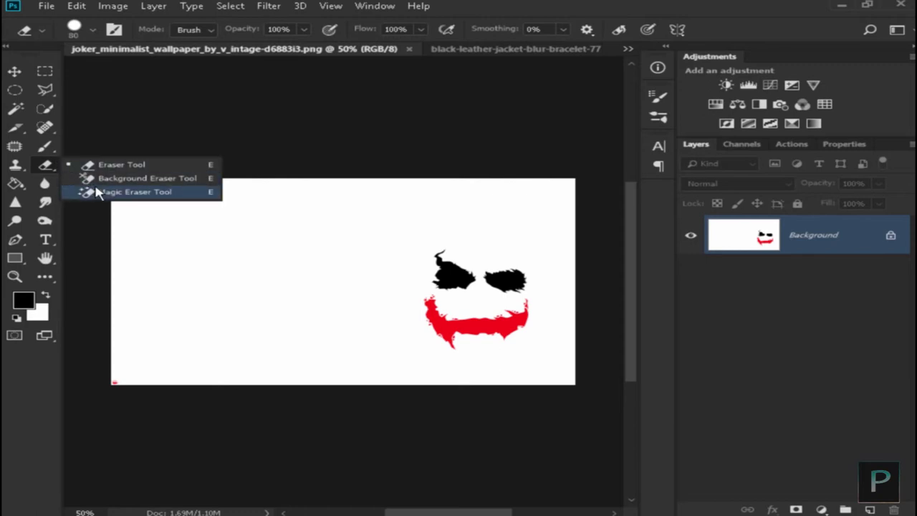
pyautogui.click(129, 192)
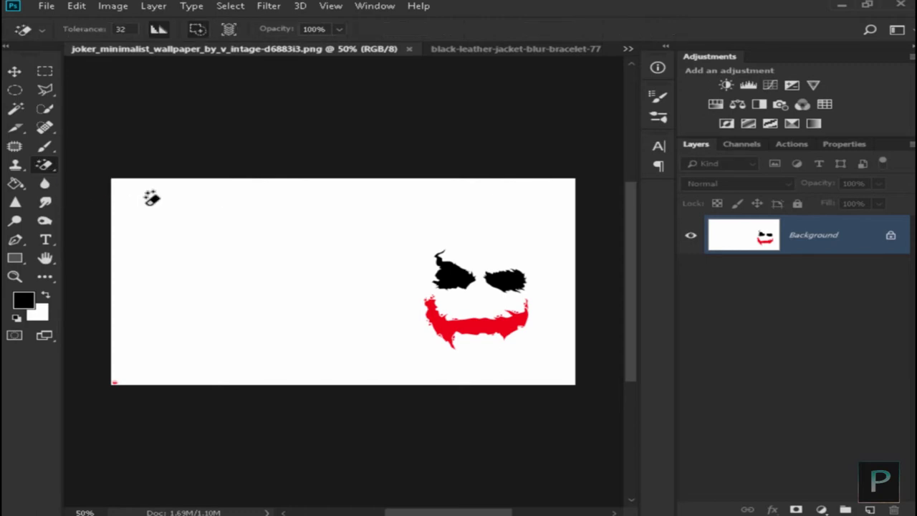
pyautogui.click(366, 242)
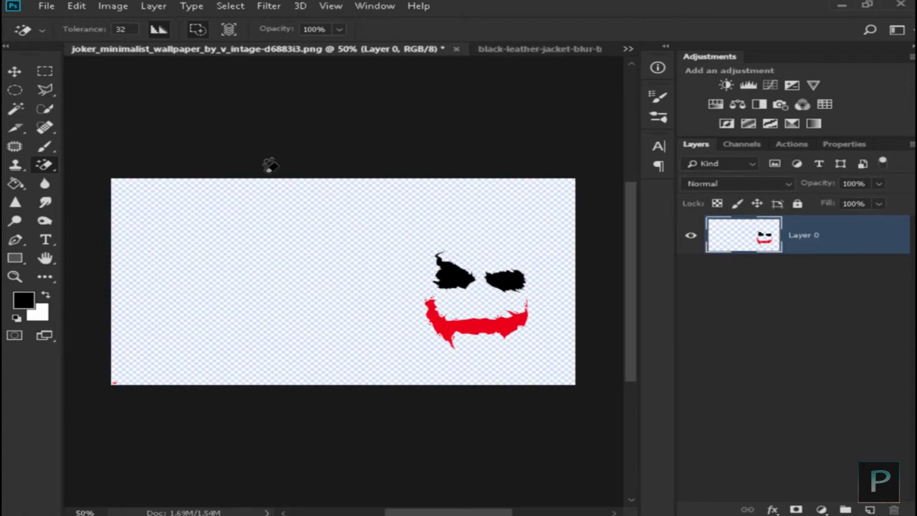
pyautogui.rightClick(44, 90)
# Select the red mouth with the Magnetic Lasso and move it into the leather-jacket portrait
pyautogui.click(107, 117)
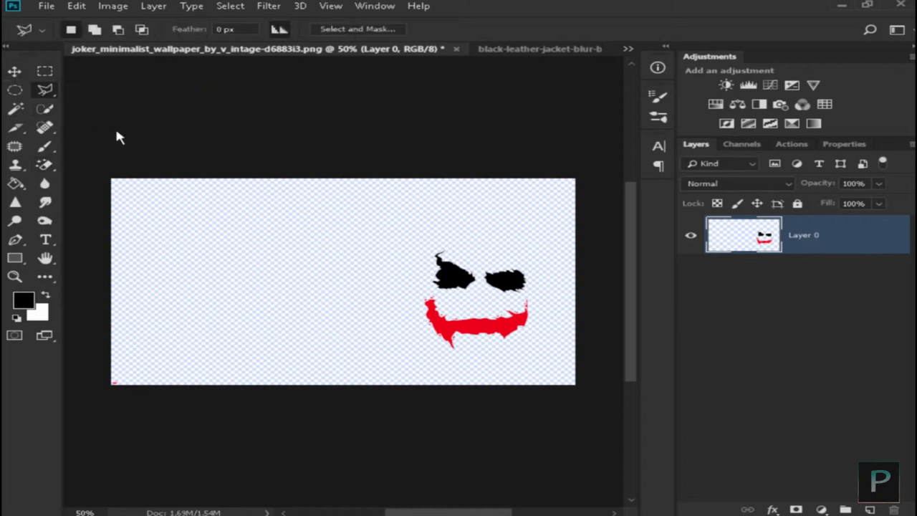
pyautogui.click(412, 299)
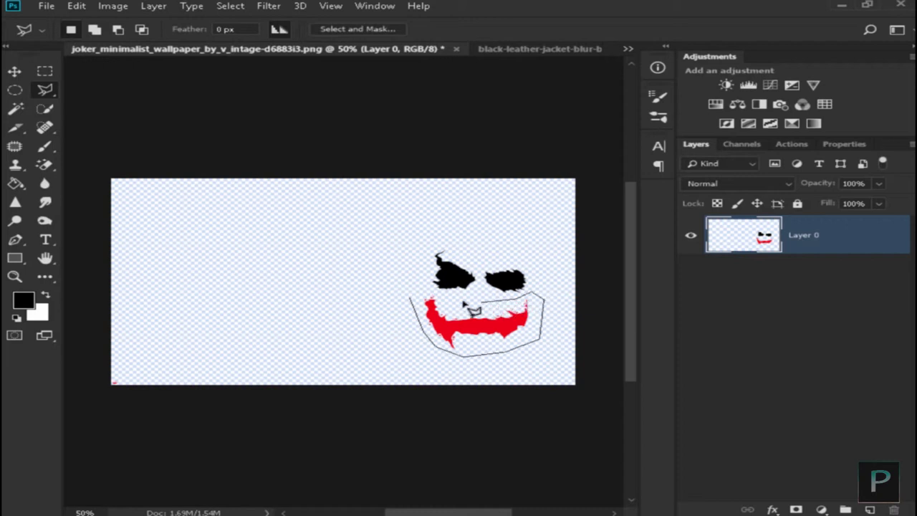
pyautogui.click(413, 288)
pyautogui.click(14, 71)
pyautogui.moveTo(494, 336); pyautogui.dragTo(354, 318)
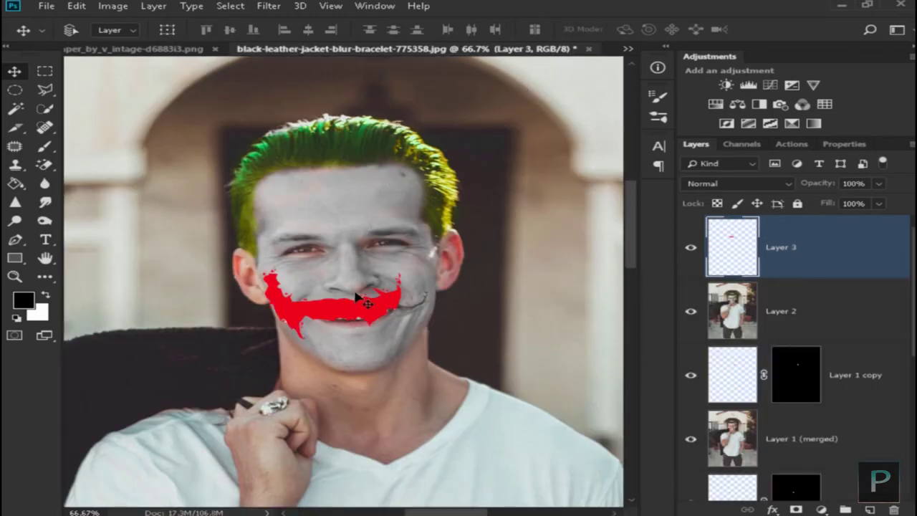
# Free-transform the red mouth: nudge it, widen it across the face and stretch it taller
pyautogui.hotkey('ctrl', 't')
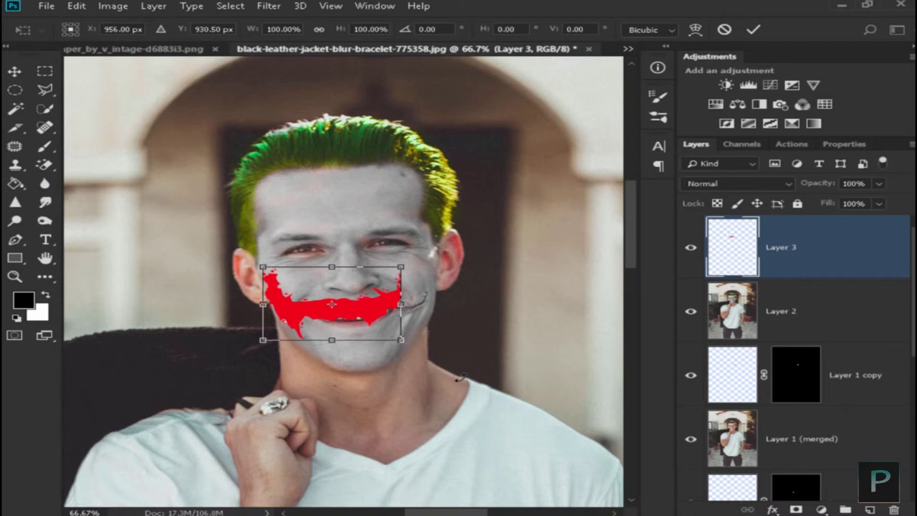
pyautogui.hotkey('ctrl', '+')
pyautogui.moveTo(392, 281); pyautogui.dragTo(404, 294)
pyautogui.moveTo(453, 384); pyautogui.dragTo(492, 383)
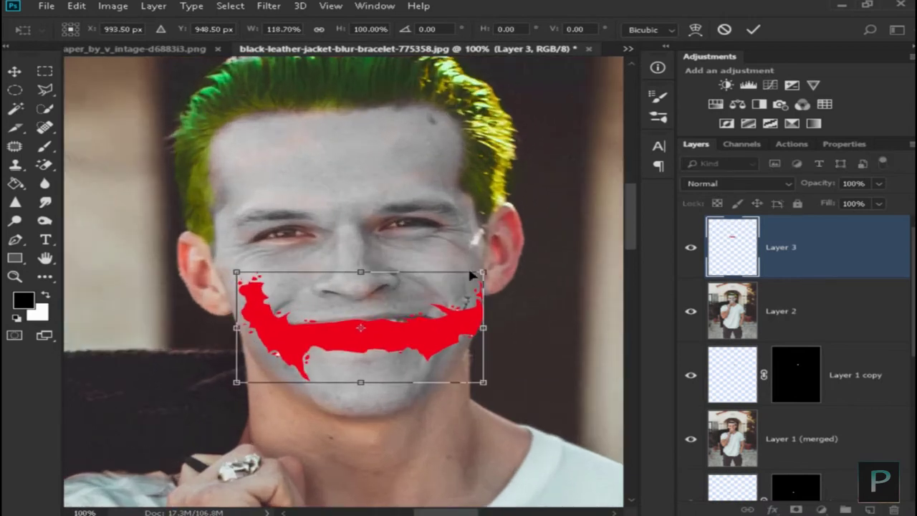
pyautogui.moveTo(485, 268); pyautogui.dragTo(474, 263)
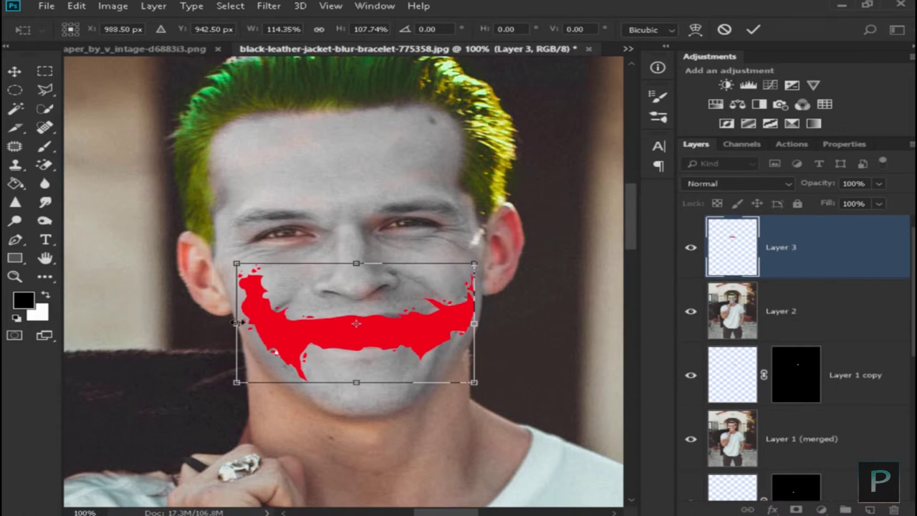
pyautogui.moveTo(478, 261); pyautogui.dragTo(475, 251)
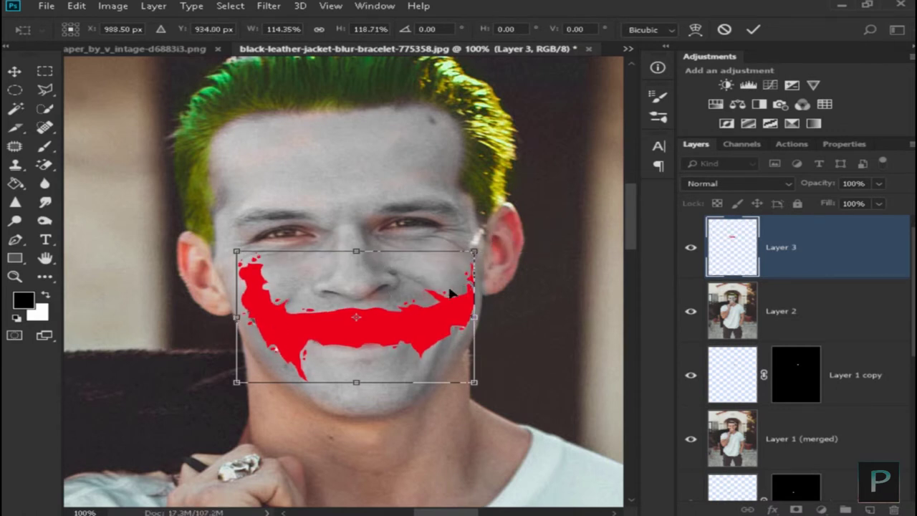
# Warp the mouth into a curved smile and commit the warp
pyautogui.rightClick(396, 305)
pyautogui.click(401, 391)
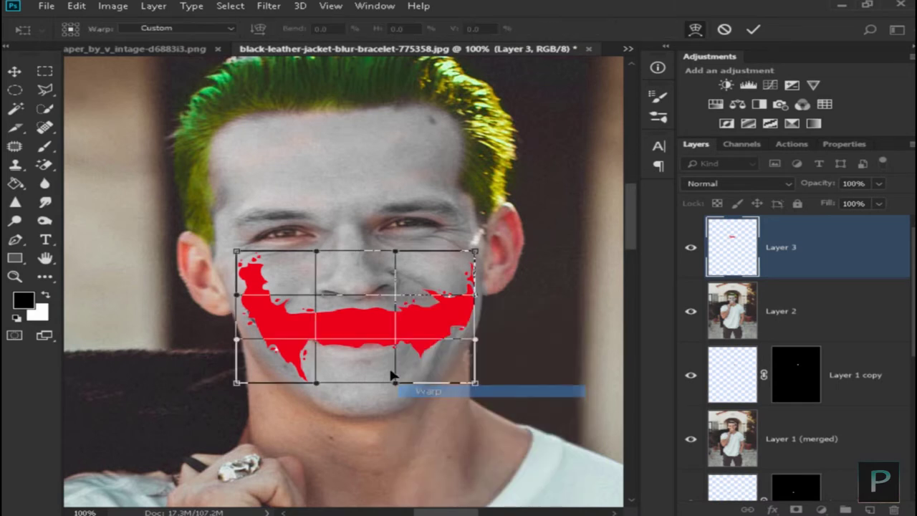
pyautogui.moveTo(360, 352); pyautogui.dragTo(374, 288)
pyautogui.moveTo(471, 310); pyautogui.dragTo(474, 310)
pyautogui.moveTo(263, 330); pyautogui.dragTo(292, 321)
pyautogui.moveTo(362, 348); pyautogui.dragTo(359, 344)
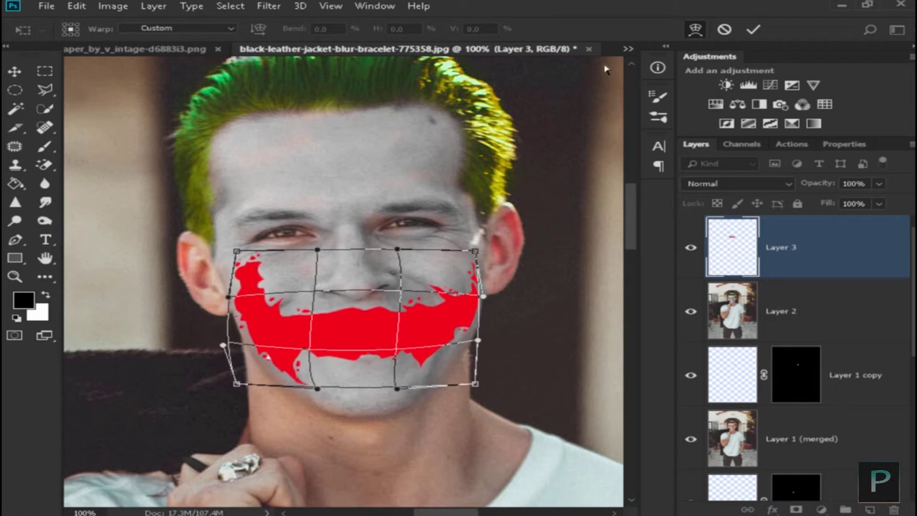
pyautogui.click(751, 32)
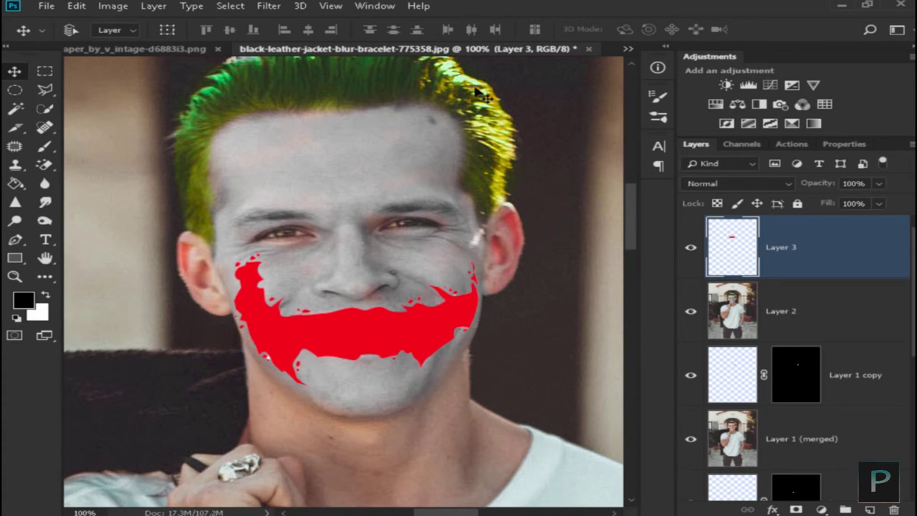
# Warp the smile again, bending its left edge up the cheek, and commit
pyautogui.hotkey('ctrl', 't')
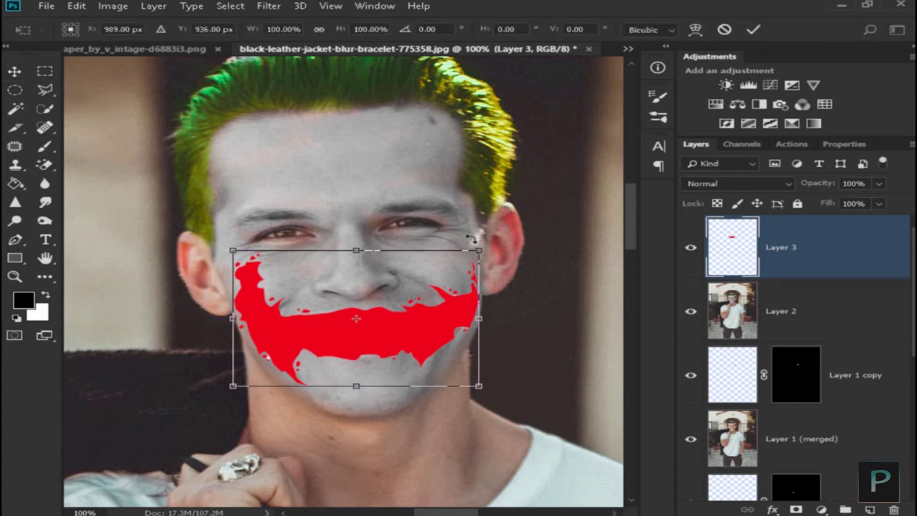
pyautogui.rightClick(367, 266)
pyautogui.click(447, 357)
pyautogui.moveTo(241, 252); pyautogui.dragTo(308, 254)
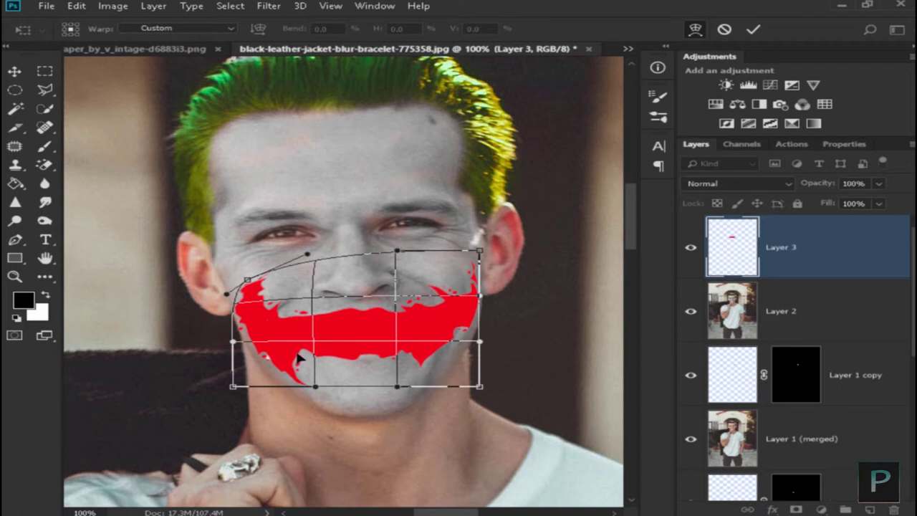
pyautogui.moveTo(235, 342); pyautogui.dragTo(241, 336)
pyautogui.click(750, 30)
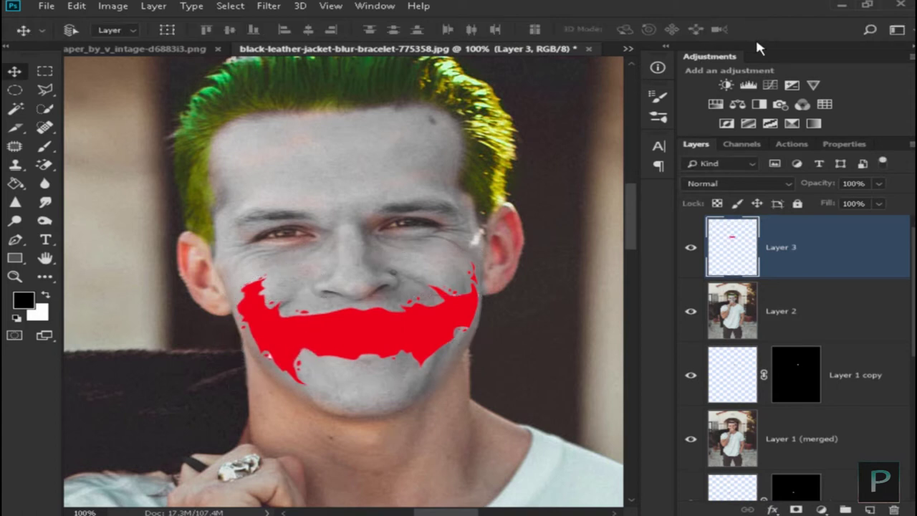
# Set Layer 3 to Multiply at 49% opacity, zoom to 200%, and select the Eraser Tool
pyautogui.click(777, 184)
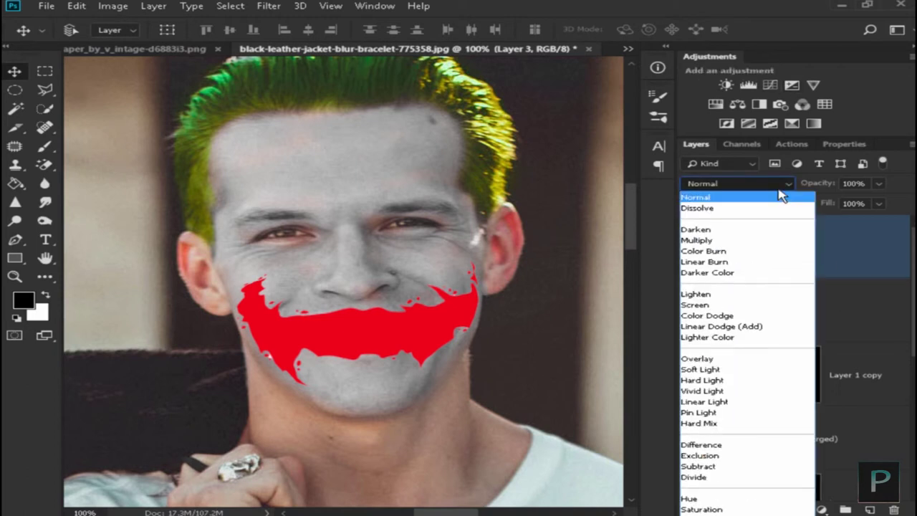
pyautogui.click(759, 241)
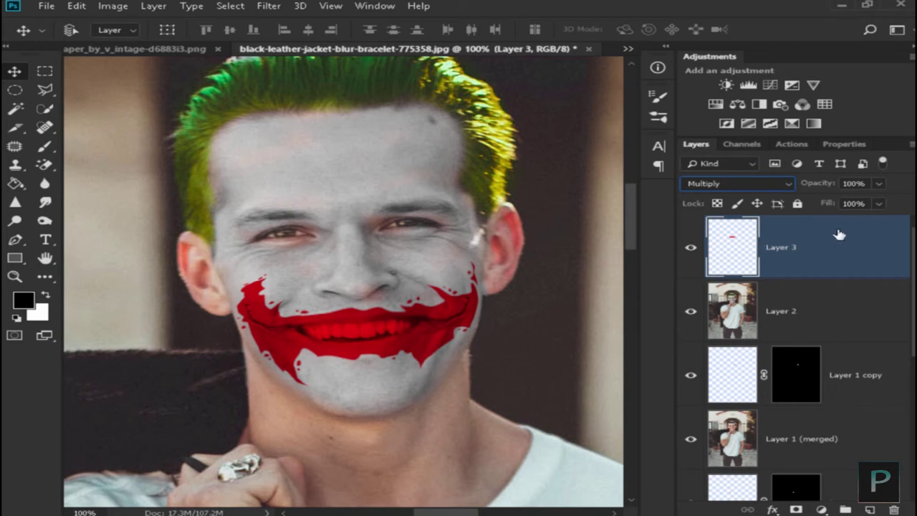
pyautogui.click(878, 183)
pyautogui.moveTo(882, 199); pyautogui.dragTo(838, 203)
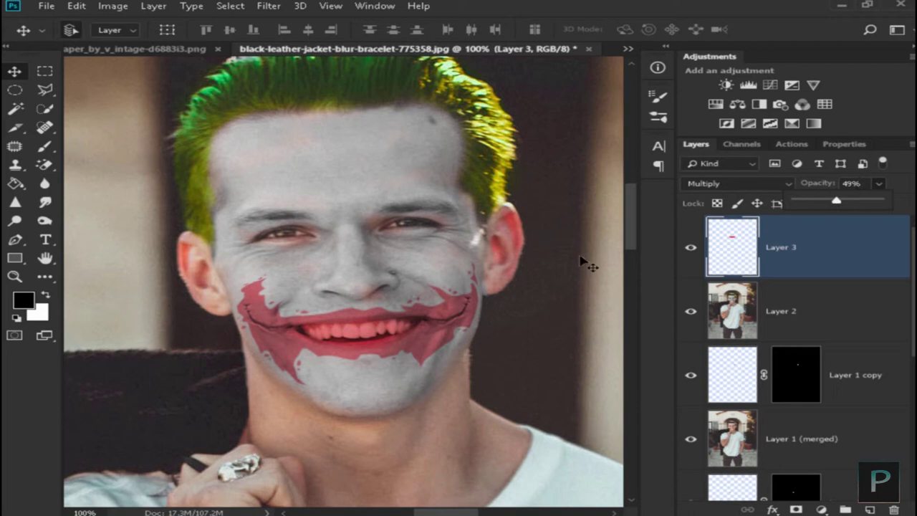
pyautogui.hotkey('ctrl', '+')
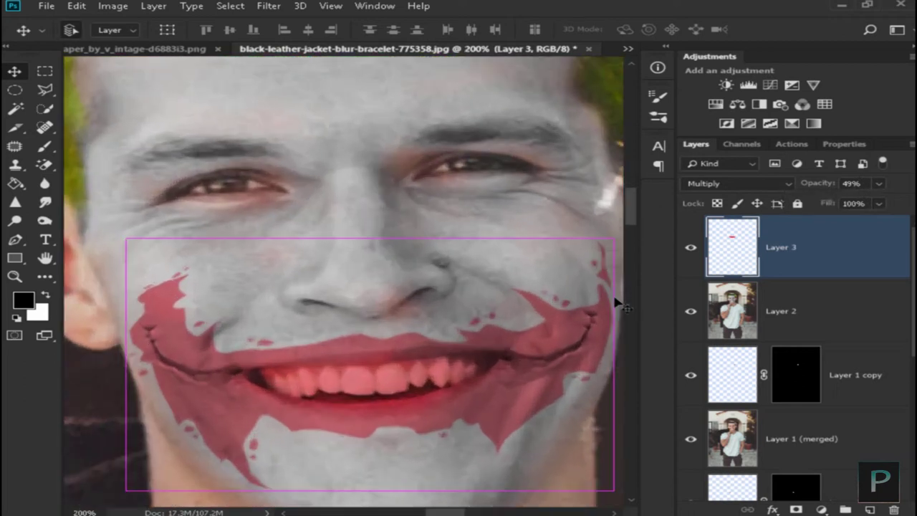
pyautogui.rightClick(43, 166)
pyautogui.click(93, 164)
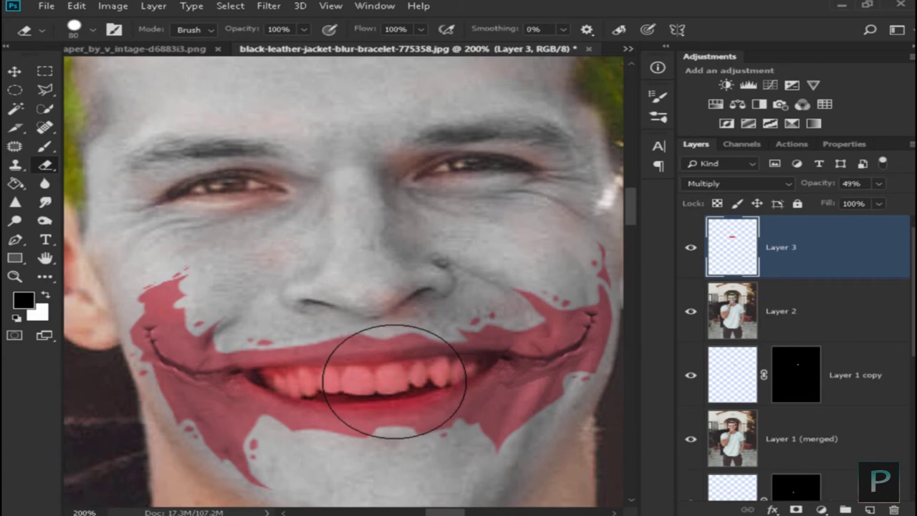
# Erase the red tint from the teeth with a size-25 eraser
pyautogui.press('[')
pyautogui.press('[')
pyautogui.press('[')
pyautogui.press('[')
pyautogui.press('[')
pyautogui.press('[')
pyautogui.press('[')
pyautogui.press('[')
pyautogui.press('[')
pyautogui.moveTo(391, 387)
pyautogui.mouseDown()
pyautogui.moveTo(371, 383)
pyautogui.moveTo(430, 373)
pyautogui.moveTo(271, 375)
pyautogui.moveTo(333, 391)
pyautogui.moveTo(451, 378)
pyautogui.moveTo(480, 362)
pyautogui.moveTo(436, 366)
pyautogui.mouseUp()
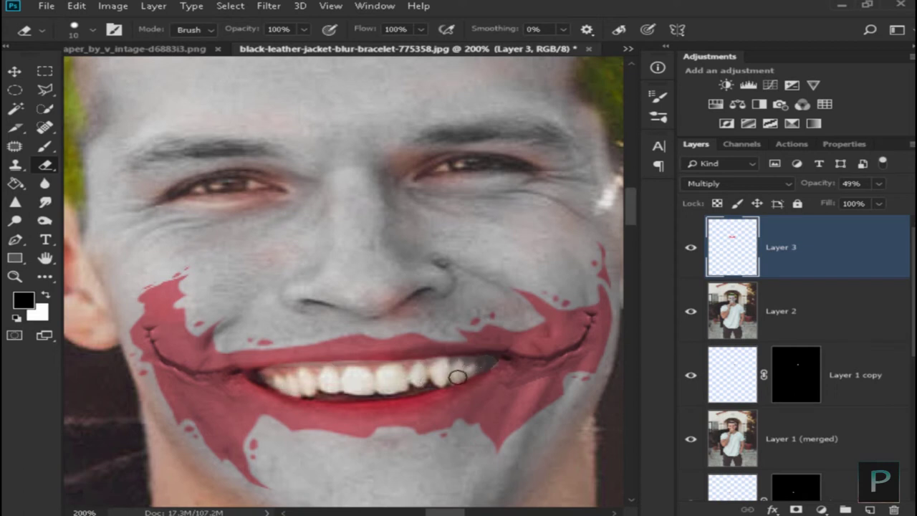
pyautogui.hotkey('ctrl', '-')
pyautogui.hotkey('ctrl', '-')
pyautogui.hotkey('ctrl', '-')
pyautogui.hotkey('ctrl', '-')
pyautogui.hotkey('ctrl', '-')
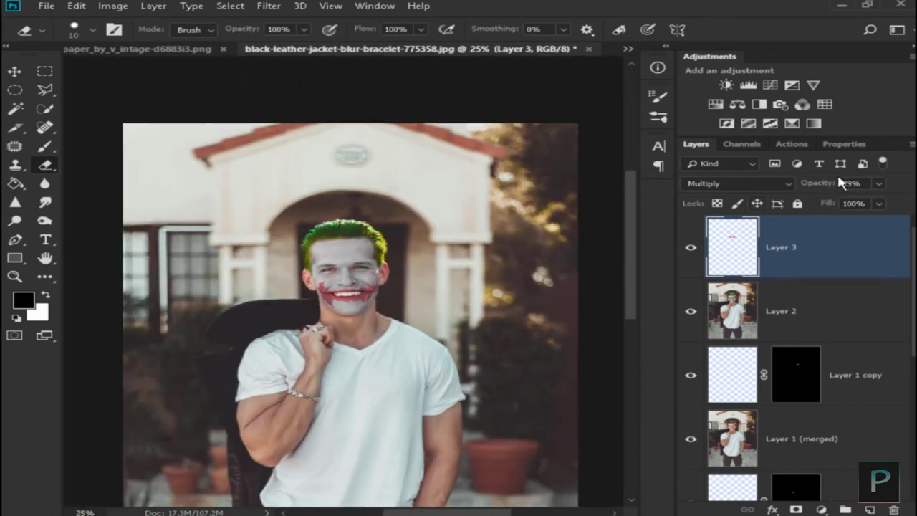
# Restore Layer 3's opacity to 100% and return to the joker_minimalist document
pyautogui.write('100')
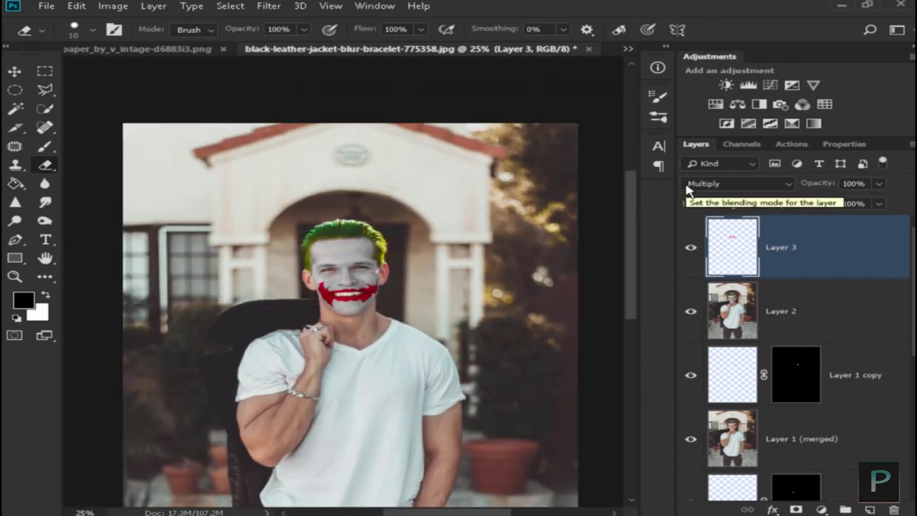
pyautogui.hotkey('ctrl', '+')
pyautogui.hotkey('ctrl', '+')
pyautogui.hotkey('ctrl', '+')
pyautogui.hotkey('ctrl', '+')
pyautogui.hotkey('ctrl', '+')
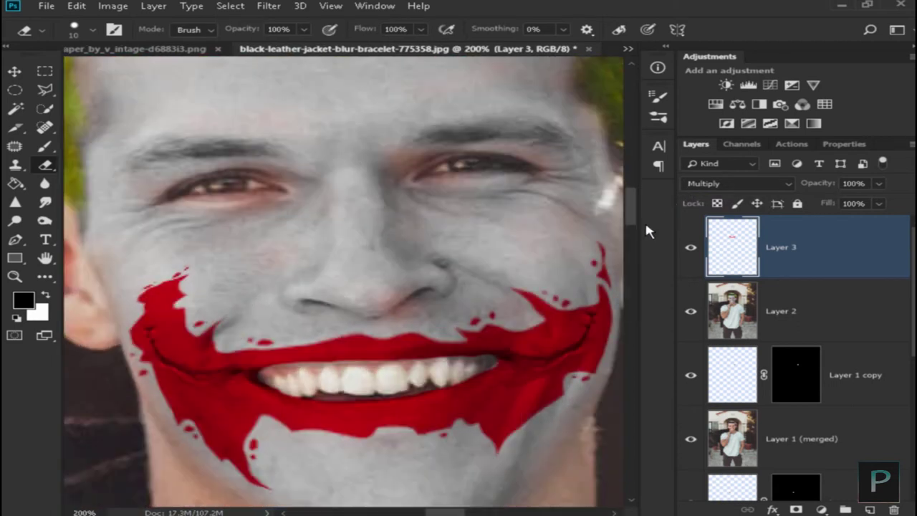
pyautogui.scroll(-1, 636, 212)
pyautogui.scroll(5, 636, 212)
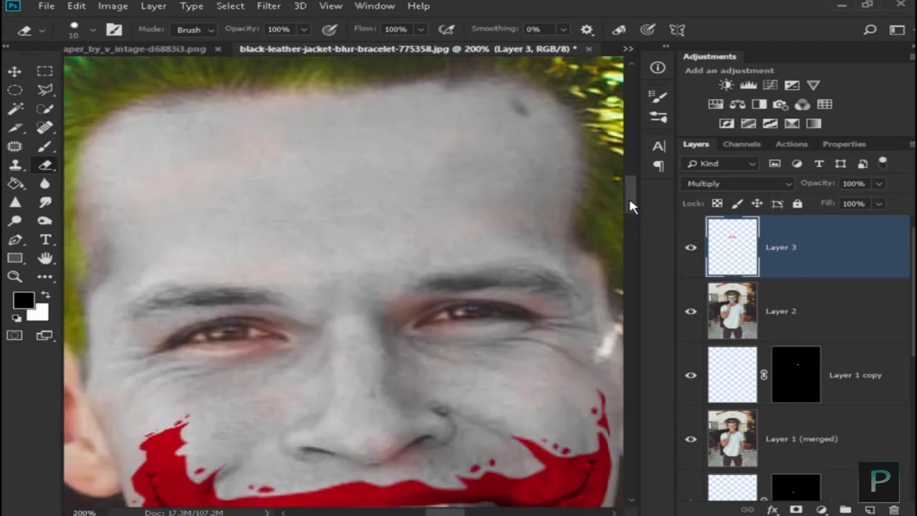
pyautogui.hotkey('ctrl', '-')
pyautogui.click(161, 50)
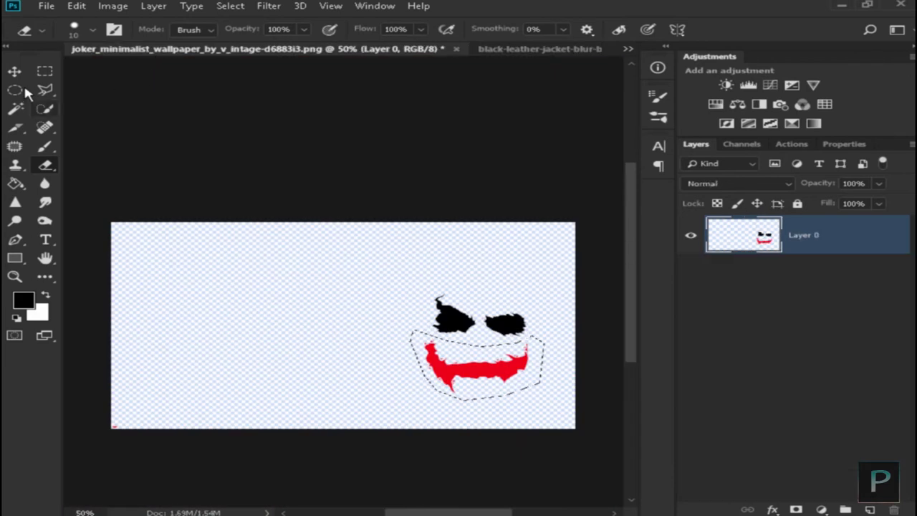
# Lasso the left black eye shape in the Joker artwork and drag it into the portrait as a new layer
pyautogui.click(45, 90)
pyautogui.click(90, 103)
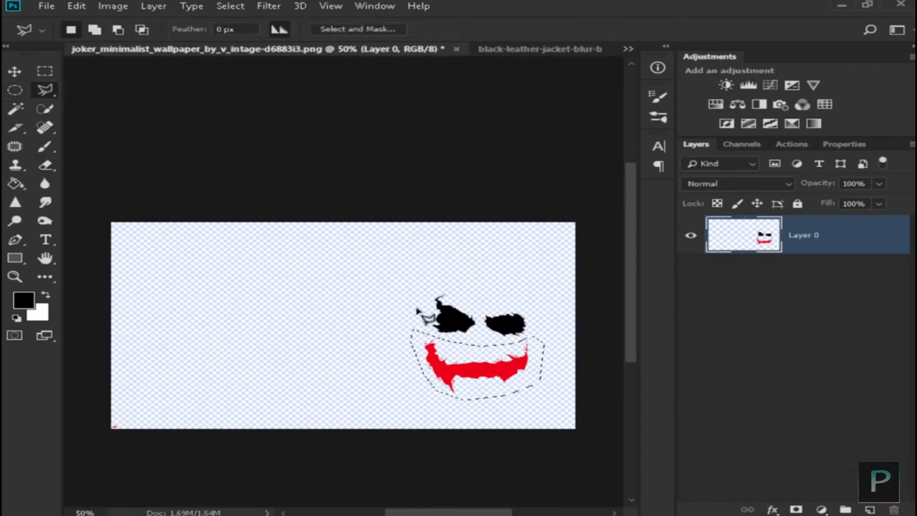
pyautogui.click(414, 297)
pyautogui.moveTo(430, 328)
pyautogui.mouseDown()
pyautogui.moveTo(472, 338)
pyautogui.moveTo(487, 332)
pyautogui.moveTo(489, 311)
pyautogui.moveTo(472, 285)
pyautogui.moveTo(428, 282)
pyautogui.moveTo(424, 307)
pyautogui.mouseUp()
pyautogui.click(416, 299)
pyautogui.click(14, 71)
pyautogui.moveTo(445, 298); pyautogui.dragTo(313, 292)
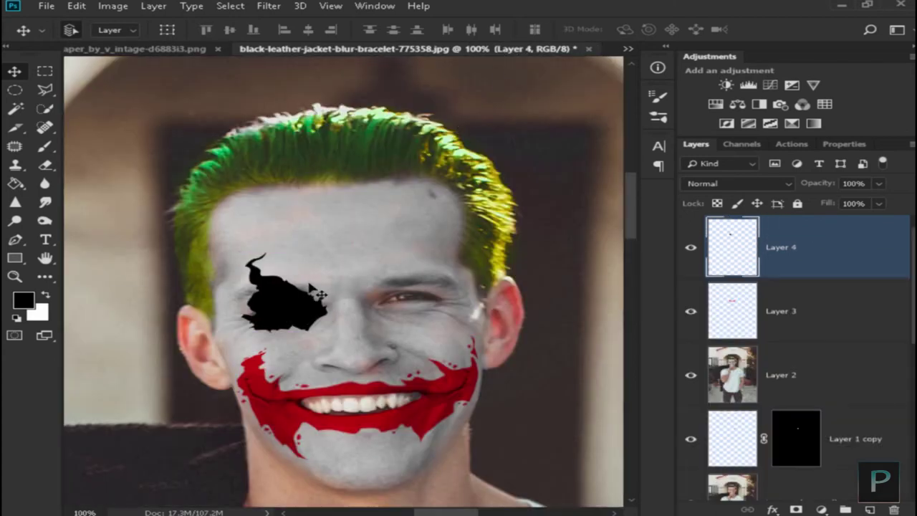
# Enlarge the pasted eye patch to 144.33% × 119.13% over the left eye
pyautogui.hotkey('ctrl', 't')
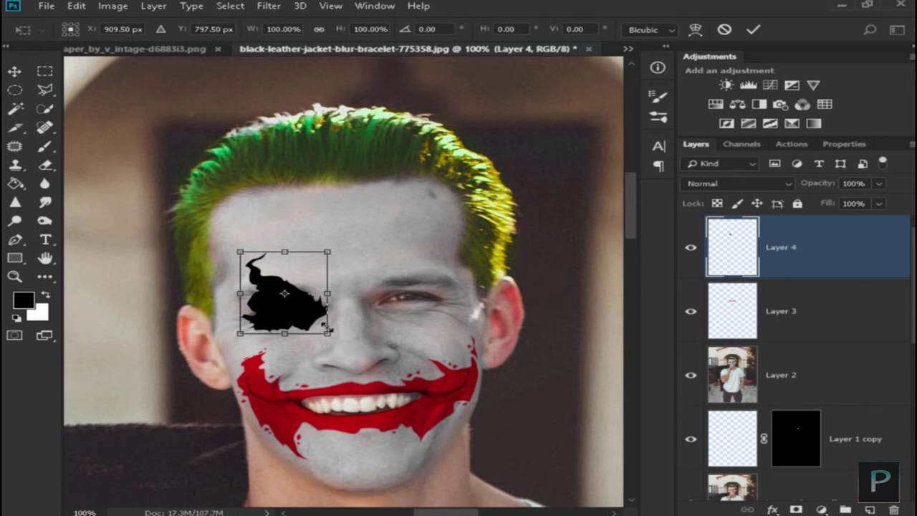
pyautogui.moveTo(336, 335); pyautogui.dragTo(353, 334)
pyautogui.moveTo(240, 252); pyautogui.dragTo(218, 236)
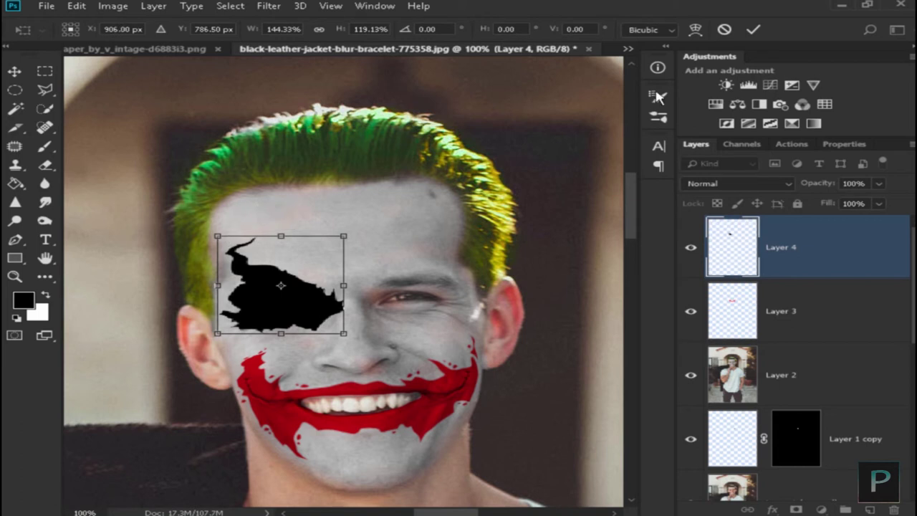
pyautogui.click(753, 30)
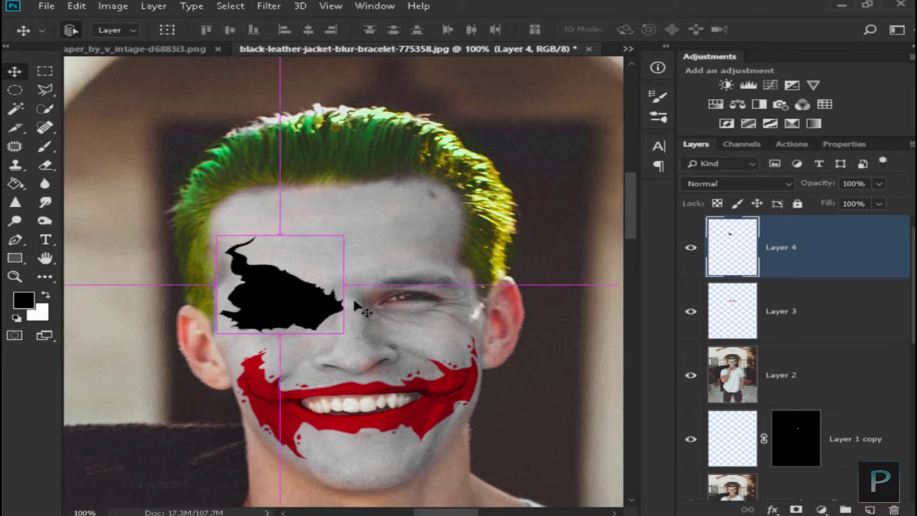
pyautogui.hotkey('ctrl', '+')
pyautogui.click(878, 184)
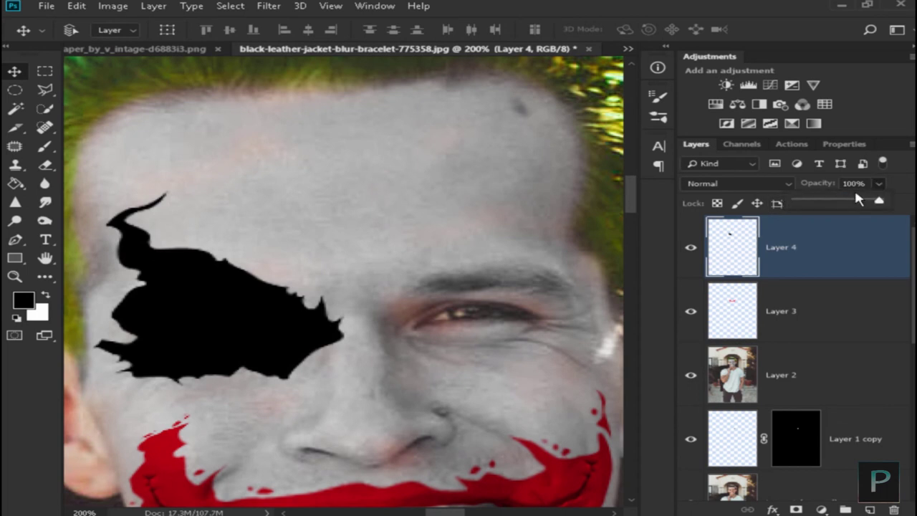
# Lower Layer 4's eye patch opacity to 65% and zoom in to 300%
pyautogui.moveTo(870, 203); pyautogui.dragTo(851, 205)
pyautogui.click(399, 302)
pyautogui.hotkey('ctrl', '+')
pyautogui.click(230, 427)
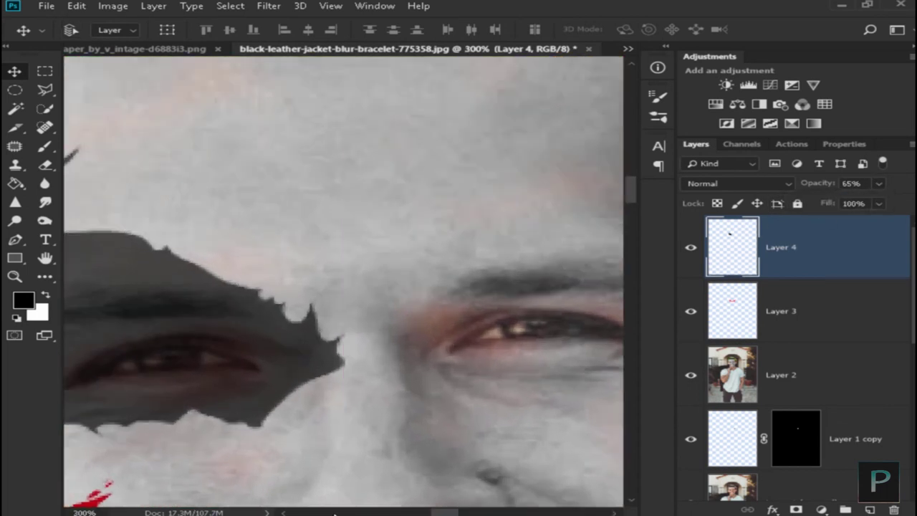
pyautogui.moveTo(446, 512); pyautogui.dragTo(426, 512)
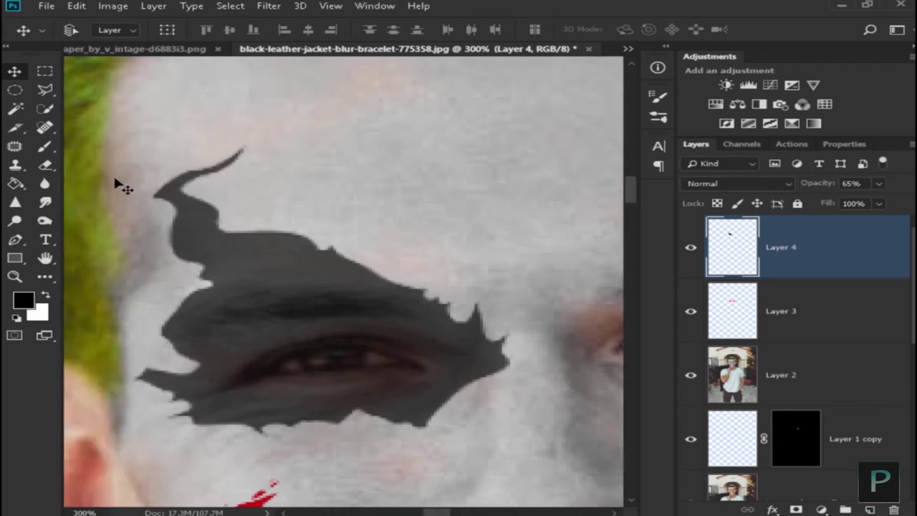
# Erase the black patch over the eyeball with the standard Eraser so the eye shows
pyautogui.click(44, 127)
pyautogui.rightClick(44, 128)
pyautogui.click(100, 126)
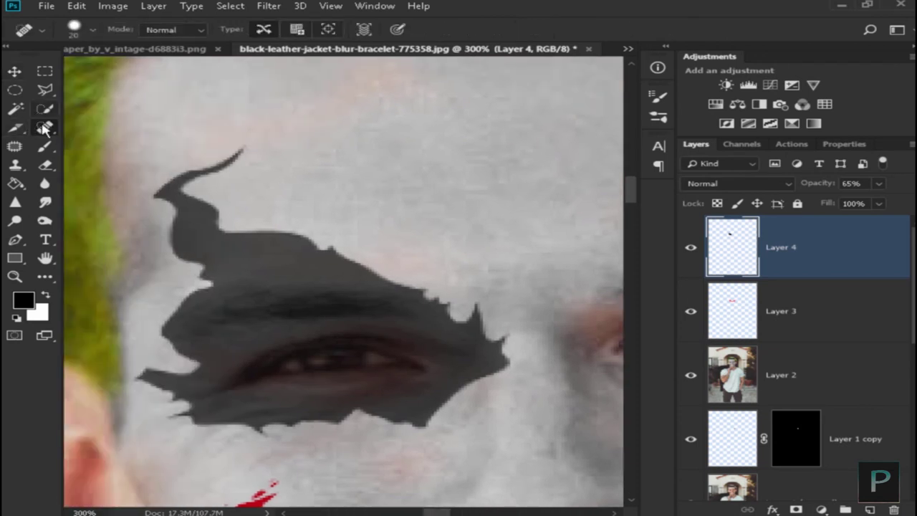
pyautogui.click(44, 164)
pyautogui.rightClick(44, 164)
pyautogui.click(114, 164)
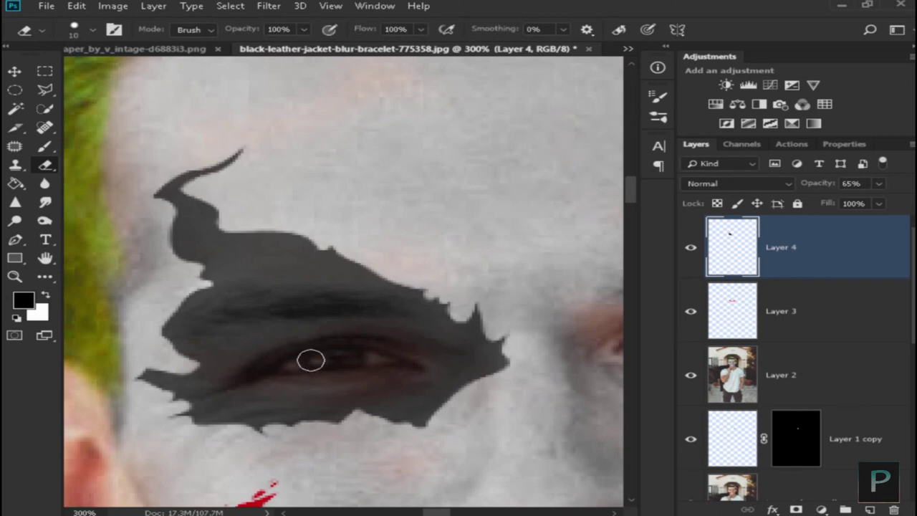
pyautogui.moveTo(311, 360)
pyautogui.mouseDown()
pyautogui.moveTo(376, 356)
pyautogui.moveTo(308, 361)
pyautogui.mouseUp()
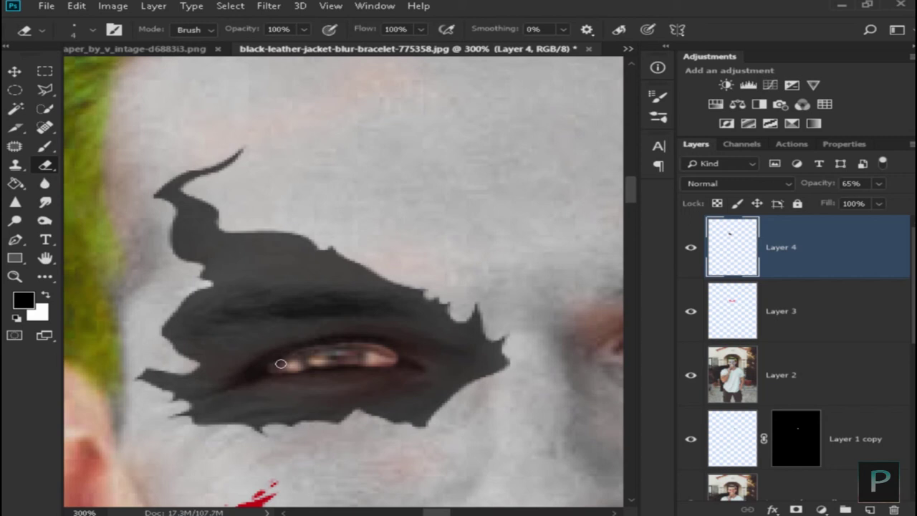
pyautogui.moveTo(327, 368); pyautogui.dragTo(385, 368)
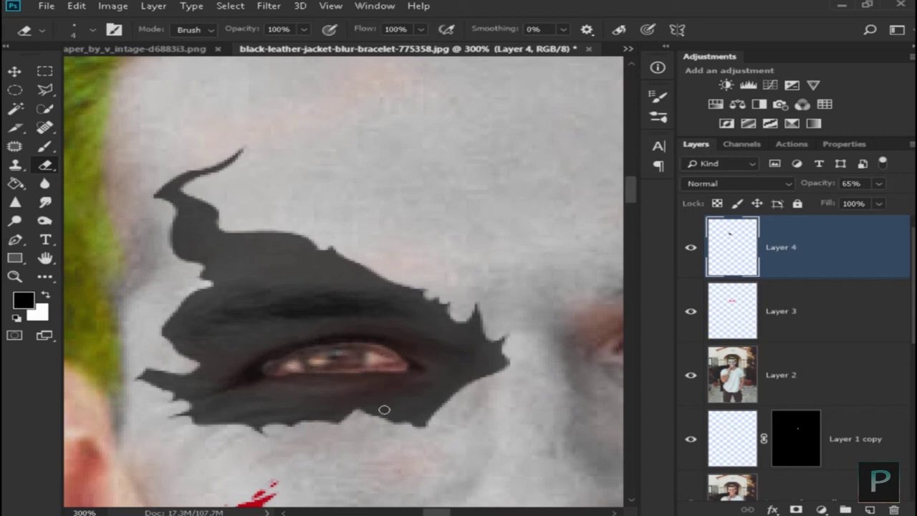
pyautogui.moveTo(428, 512); pyautogui.dragTo(449, 513)
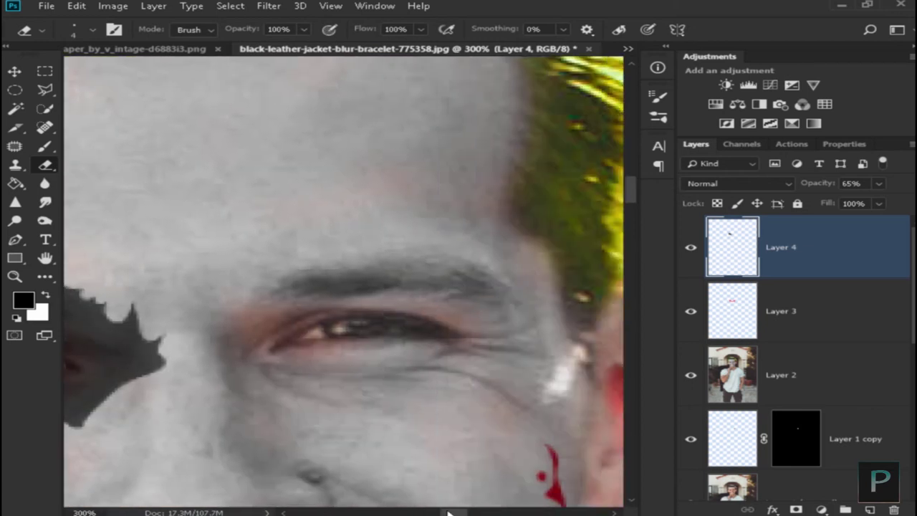
# Lasso the ragged black patch around the right eye in the Joker wallpaper and move it into the portrait
pyautogui.click(190, 49)
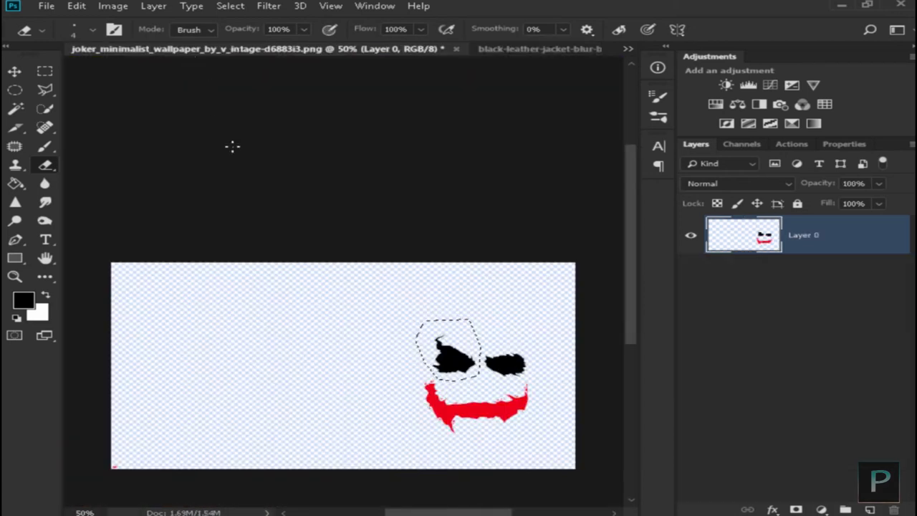
pyautogui.moveTo(56, 87)
pyautogui.mouseDown()
pyautogui.moveTo(81, 93)
pyautogui.moveTo(85, 111)
pyautogui.moveTo(107, 104)
pyautogui.mouseUp()
pyautogui.click(479, 324)
pyautogui.click(480, 379)
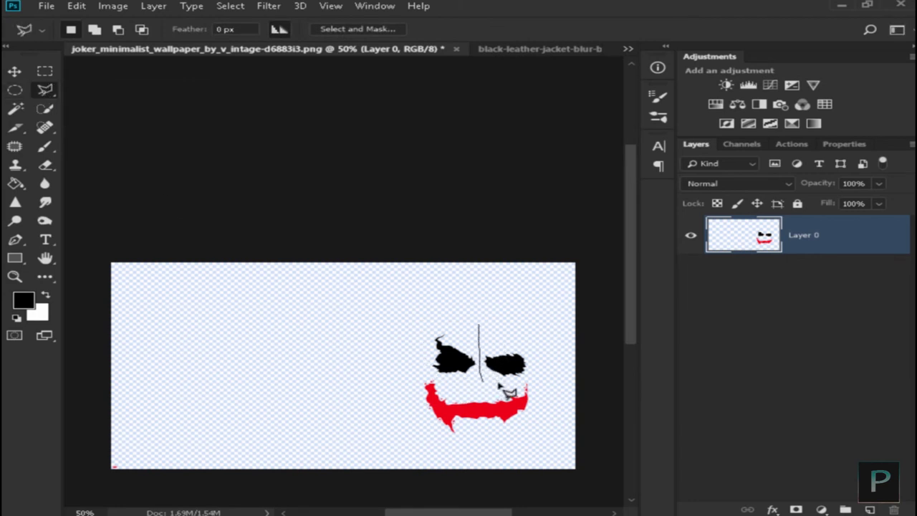
pyautogui.click(537, 374)
pyautogui.click(540, 343)
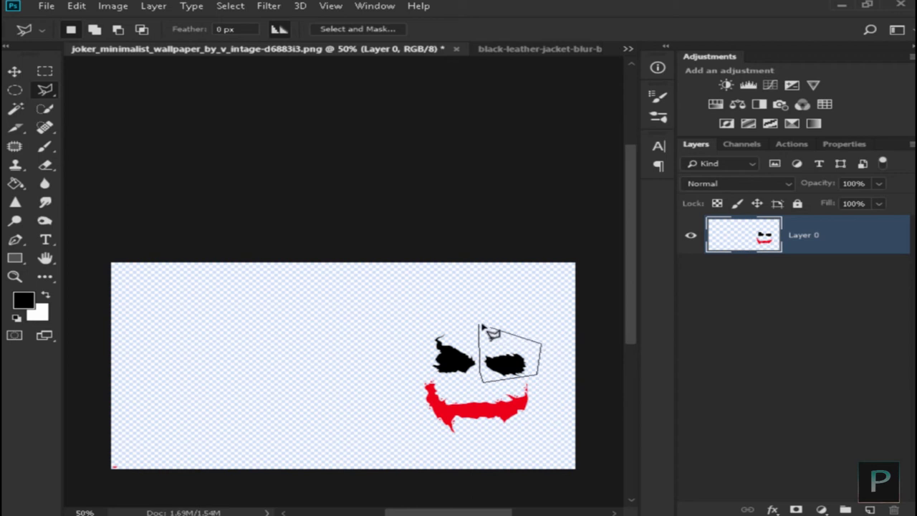
pyautogui.click(479, 325)
pyautogui.click(14, 71)
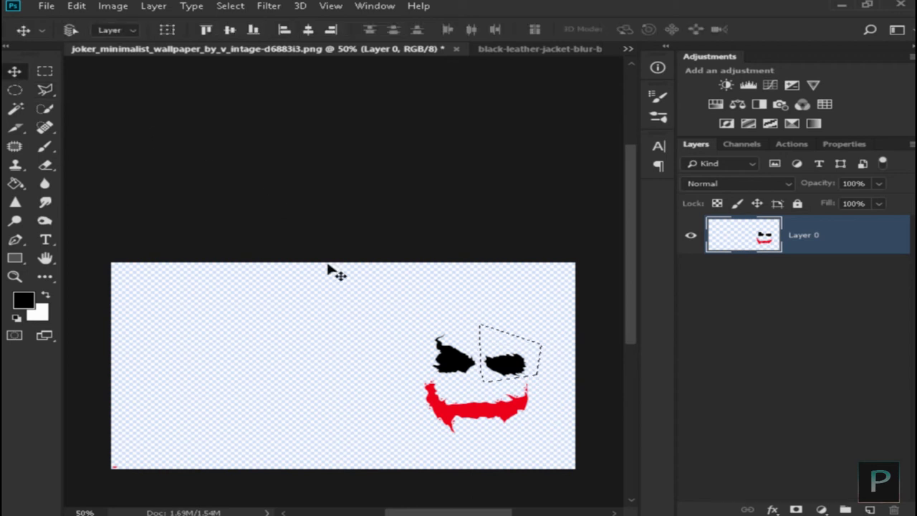
pyautogui.moveTo(520, 366); pyautogui.dragTo(415, 324)
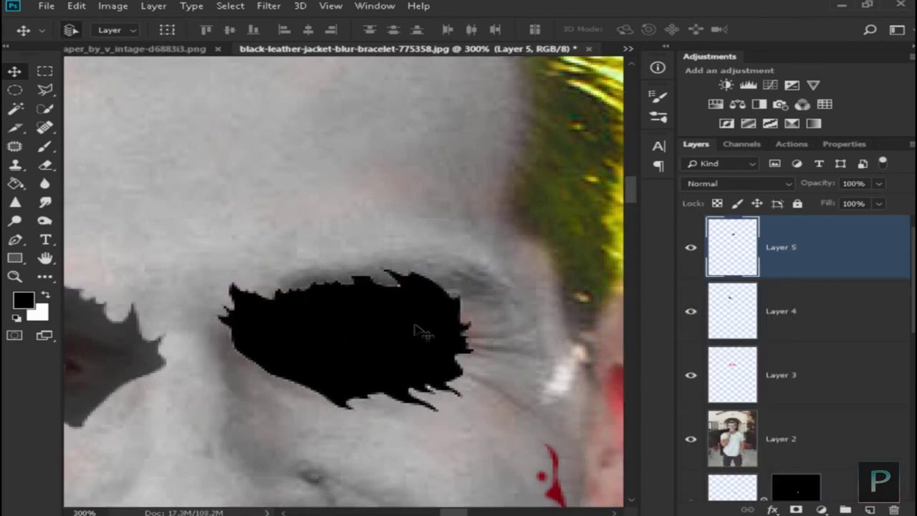
# Enlarge the new eye patch over the right eye and drop its opacity to 54%
pyautogui.hotkey('ctrl', 't')
pyautogui.moveTo(196, 247); pyautogui.dragTo(163, 198)
pyautogui.moveTo(500, 390); pyautogui.dragTo(575, 421)
pyautogui.click(875, 183)
pyautogui.moveTo(867, 203); pyautogui.dragTo(841, 202)
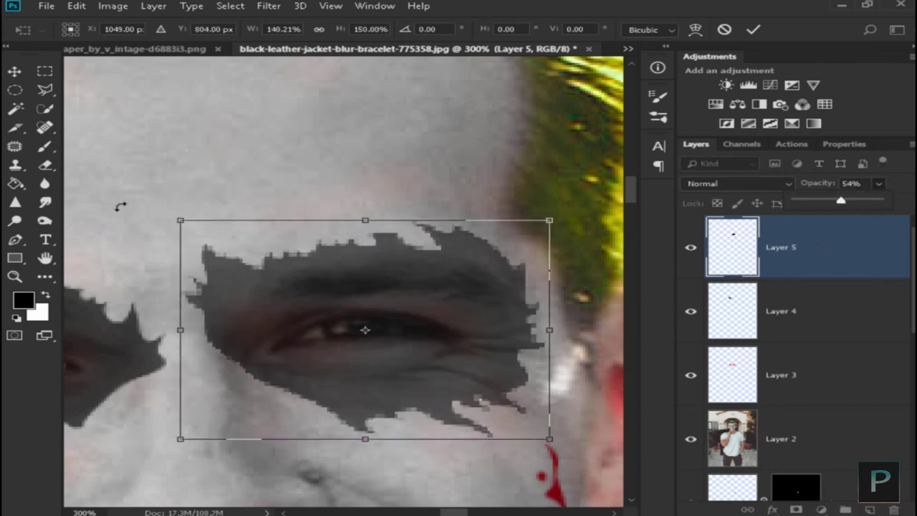
pyautogui.click(50, 164)
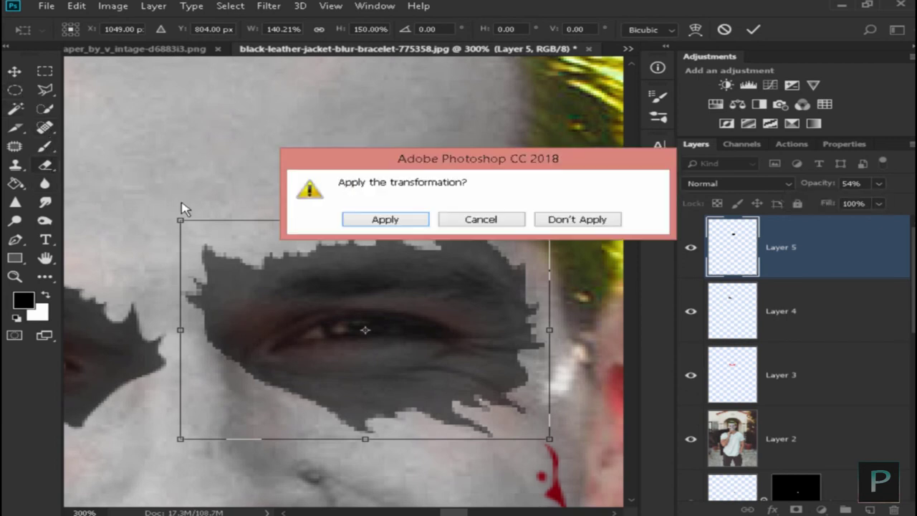
pyautogui.click(364, 223)
# Erase the patch over the right eye and tone down the eye corner highlights
pyautogui.rightClick(48, 167)
pyautogui.click(108, 164)
pyautogui.moveTo(334, 330)
pyautogui.mouseDown()
pyautogui.moveTo(409, 329)
pyautogui.moveTo(323, 333)
pyautogui.mouseUp()
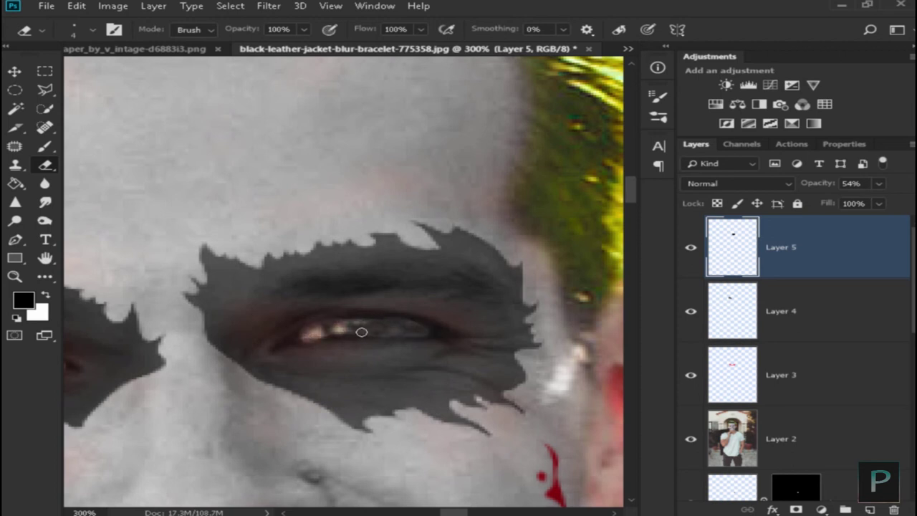
pyautogui.moveTo(357, 319)
pyautogui.mouseDown()
pyautogui.moveTo(288, 345)
pyautogui.moveTo(298, 336)
pyautogui.moveTo(405, 329)
pyautogui.mouseUp()
# Restore the right patch to 100% opacity and make the left patch solid again
pyautogui.click(876, 184)
pyautogui.moveTo(849, 206); pyautogui.dragTo(906, 206)
pyautogui.click(841, 317)
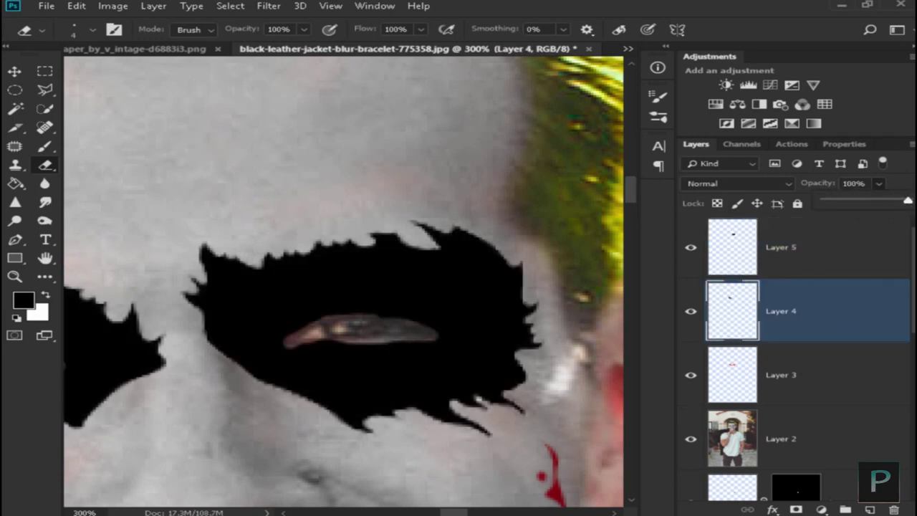
# Apply a 2-pixel Gaussian Blur to the red smile on Layer 3
pyautogui.hotkey('ctrl', '-')
pyautogui.hotkey('ctrl', '-')
pyautogui.hotkey('ctrl', '-')
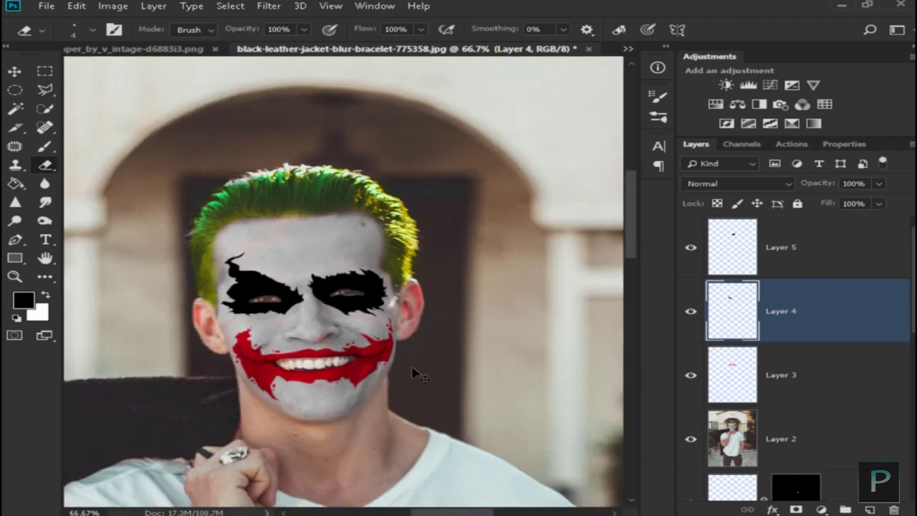
pyautogui.click(809, 378)
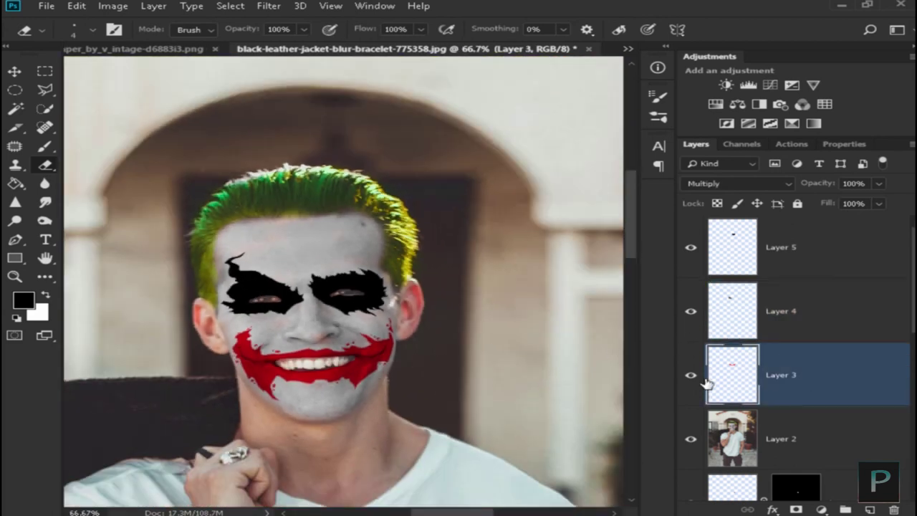
pyautogui.hotkey('ctrl', '+')
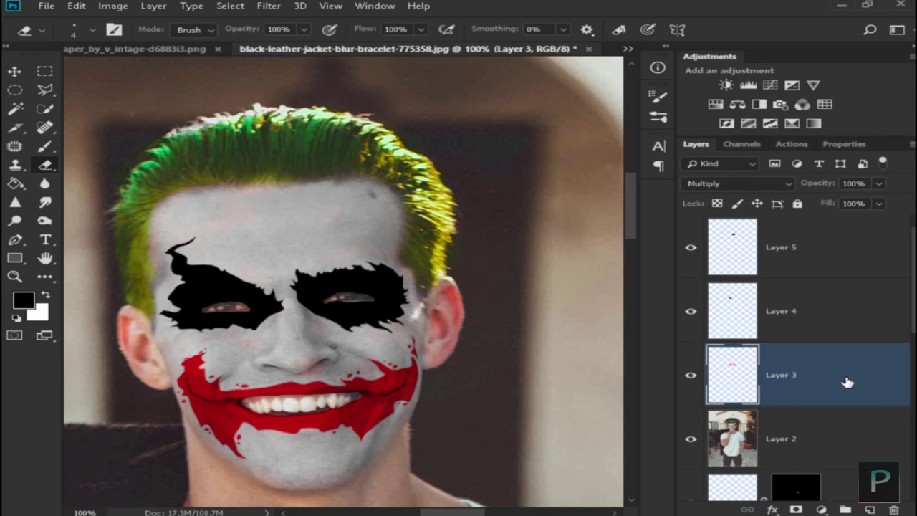
pyautogui.click(270, 7)
pyautogui.moveTo(292, 171)
pyautogui.click(543, 223)
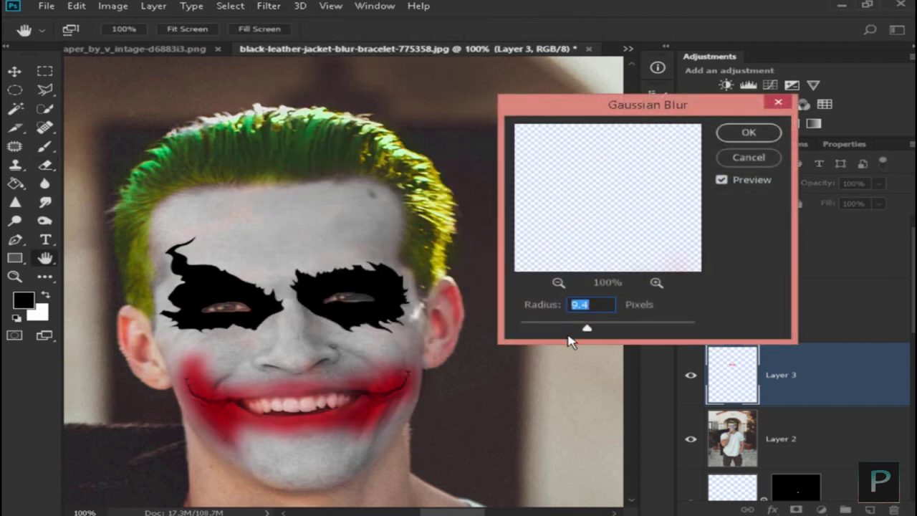
pyautogui.click(544, 323)
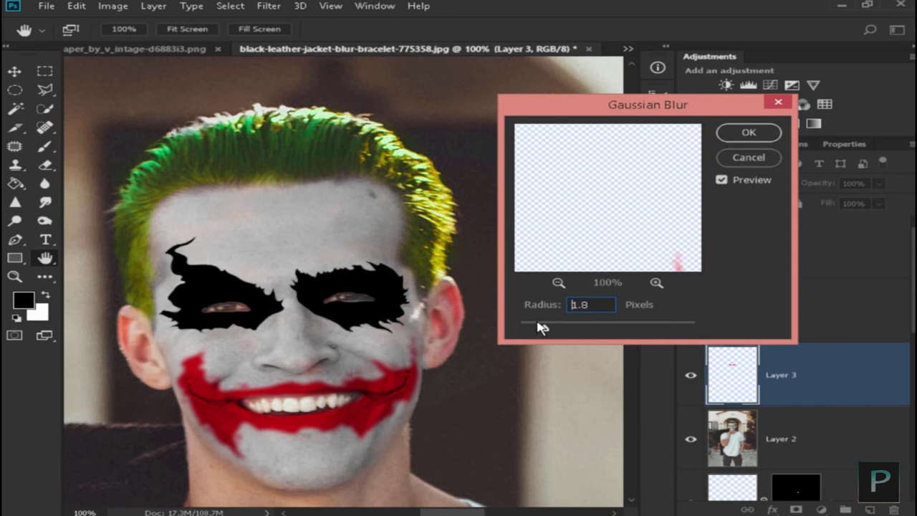
pyautogui.write('2')
pyautogui.click(755, 134)
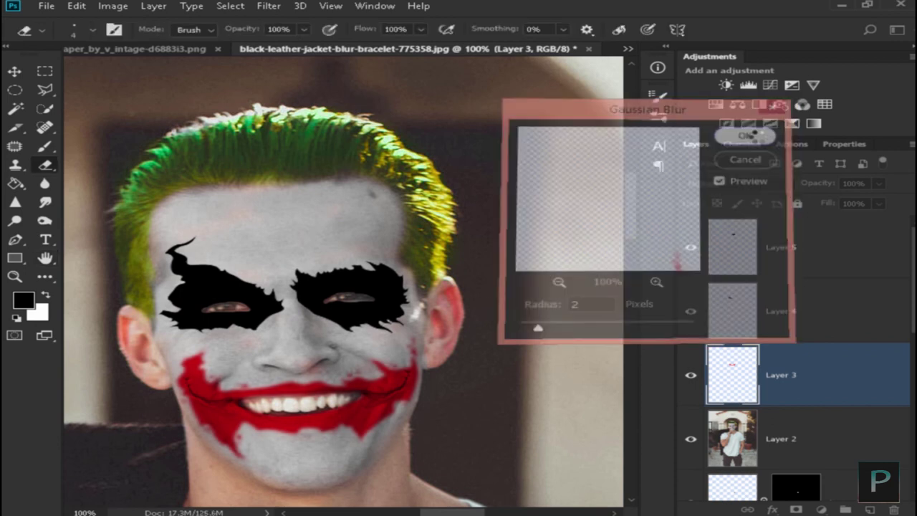
pyautogui.hotkey('ctrl', '-')
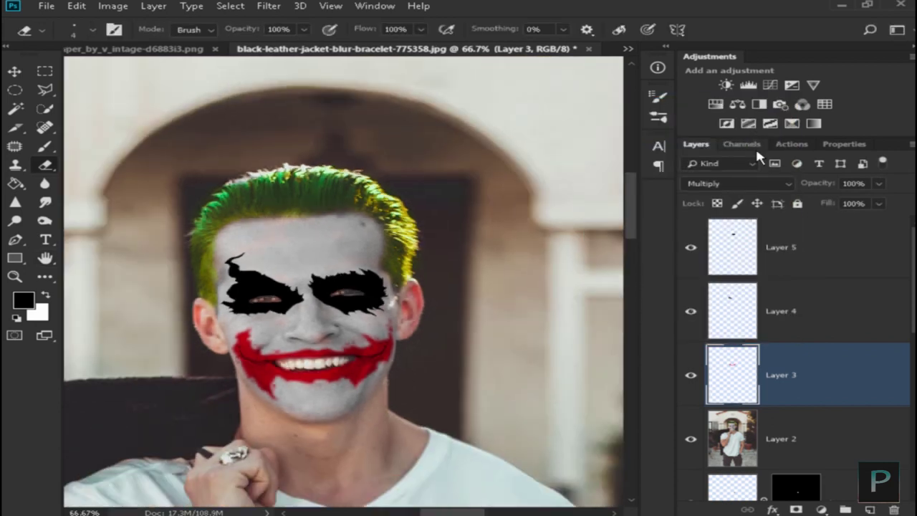
pyautogui.hotkey('ctrl', '-')
pyautogui.hotkey('ctrl', '-')
pyautogui.hotkey('ctrl', '-')
pyautogui.hotkey('ctrl', '-')
pyautogui.hotkey('ctrl', '-')
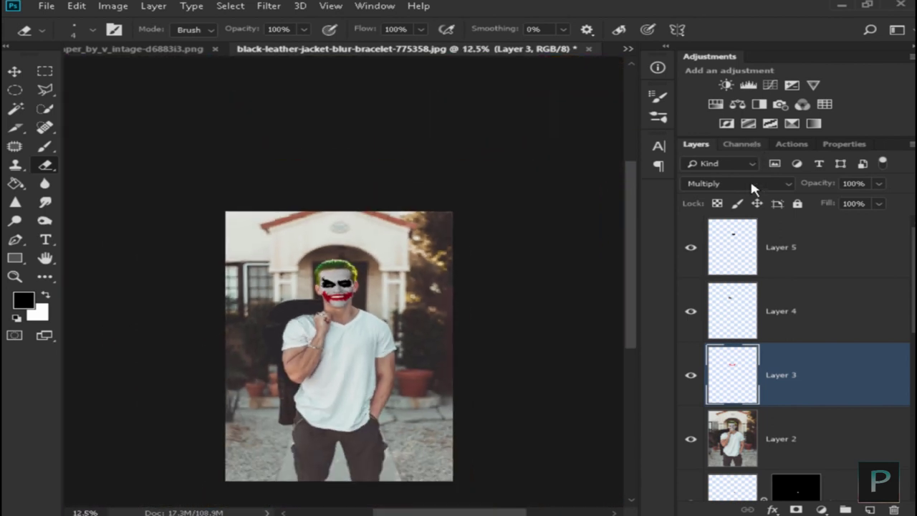
# Select Layer 5 down to the Background copy and group them into Group 1
pyautogui.click(814, 245)
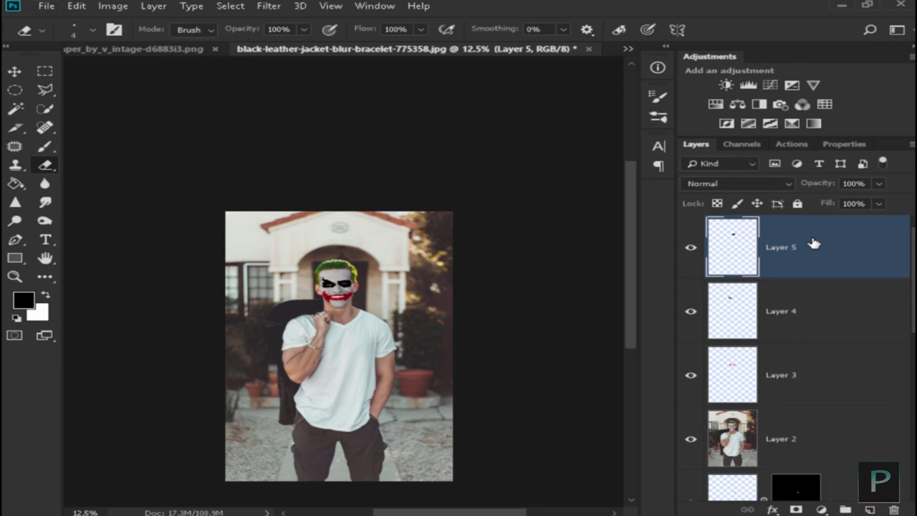
pyautogui.scroll(-8, 862, 405)
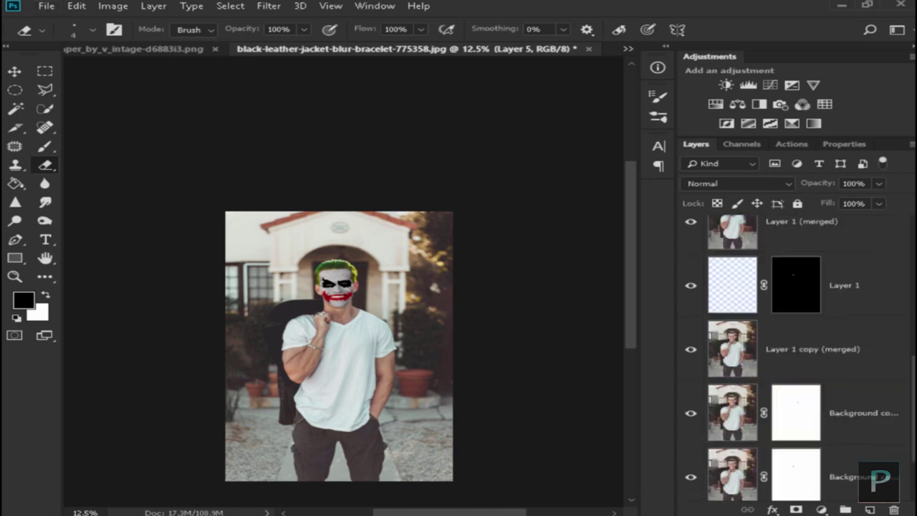
pyautogui.keyDown('shift'); pyautogui.click(862, 400); pyautogui.keyUp('shift')
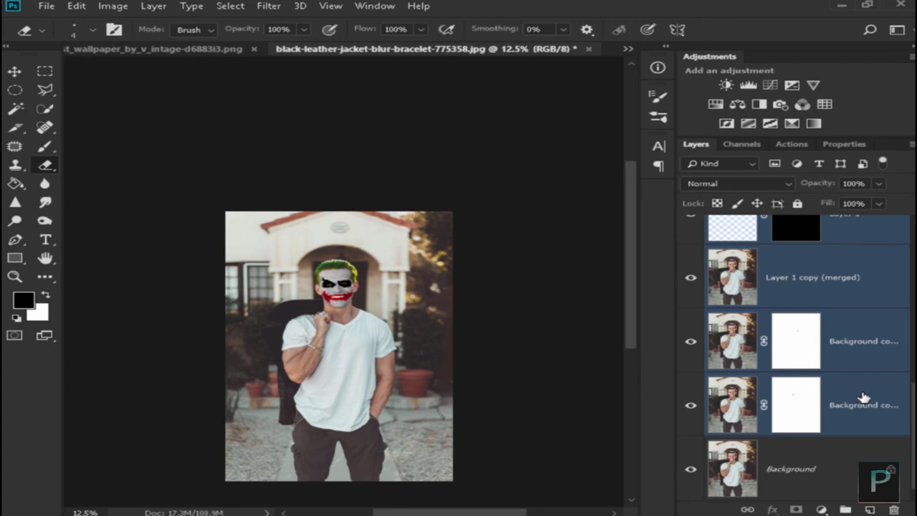
pyautogui.hotkey('ctrl', 'g')
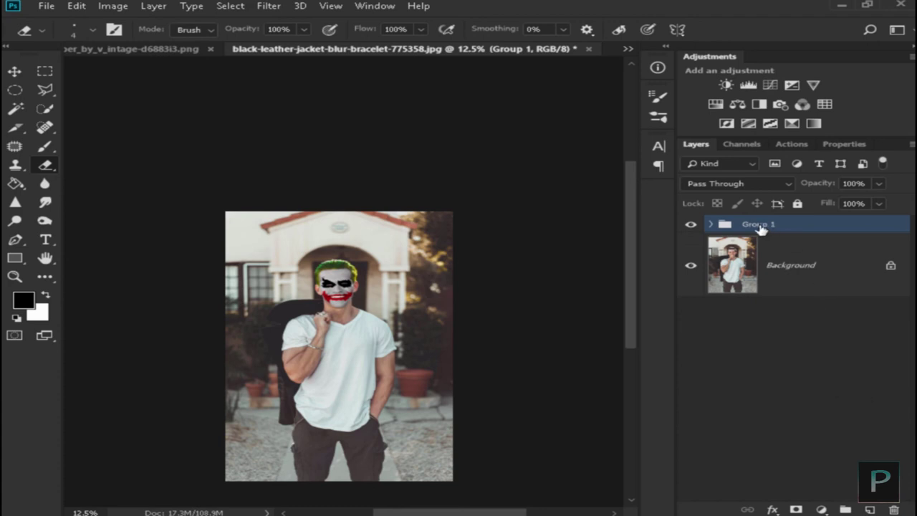
# Toggle Group 1's visibility to compare with the original portrait, leaving it hidden
pyautogui.click(691, 224)
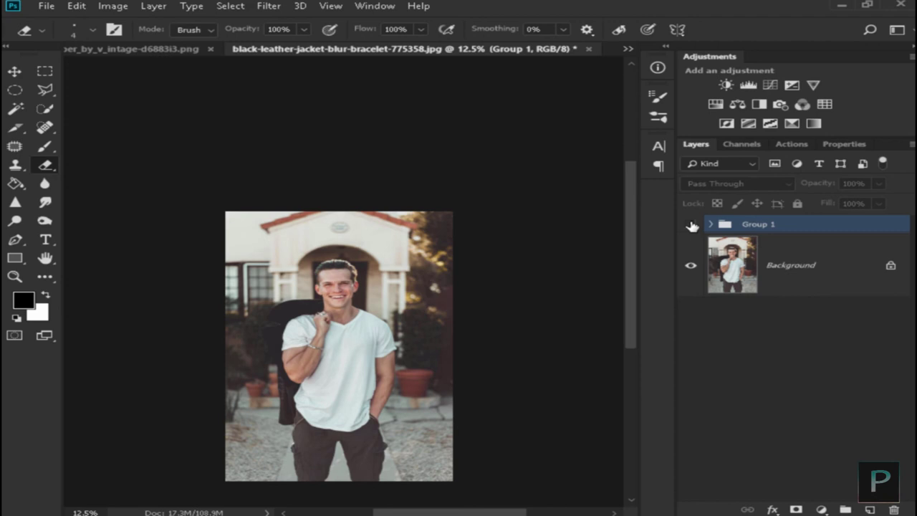
pyautogui.click(690, 224)
pyautogui.click(691, 224)
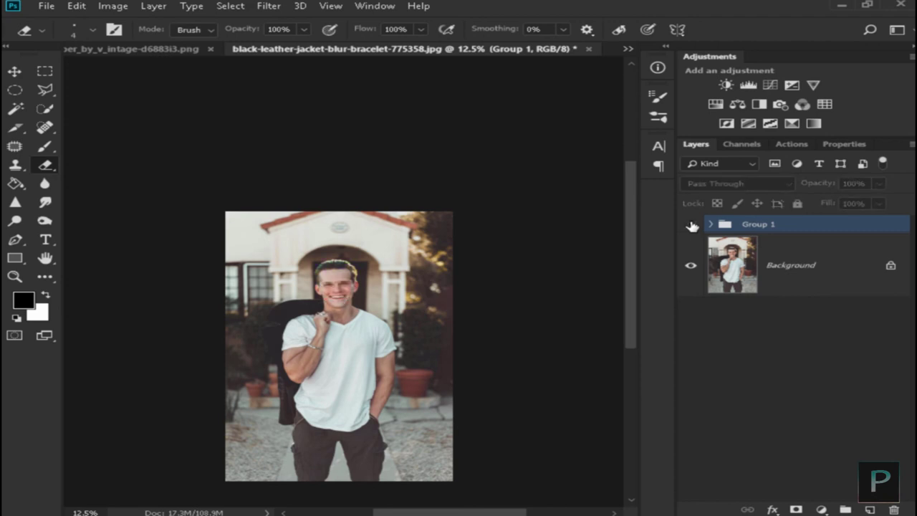